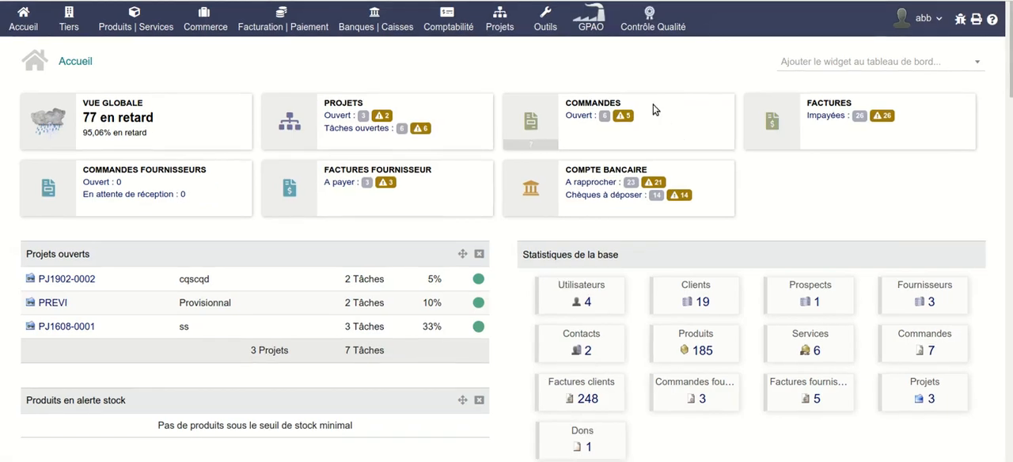
# Create a new quality-control test named test1 with the type Generic.
pyautogui.moveTo(649, 19)
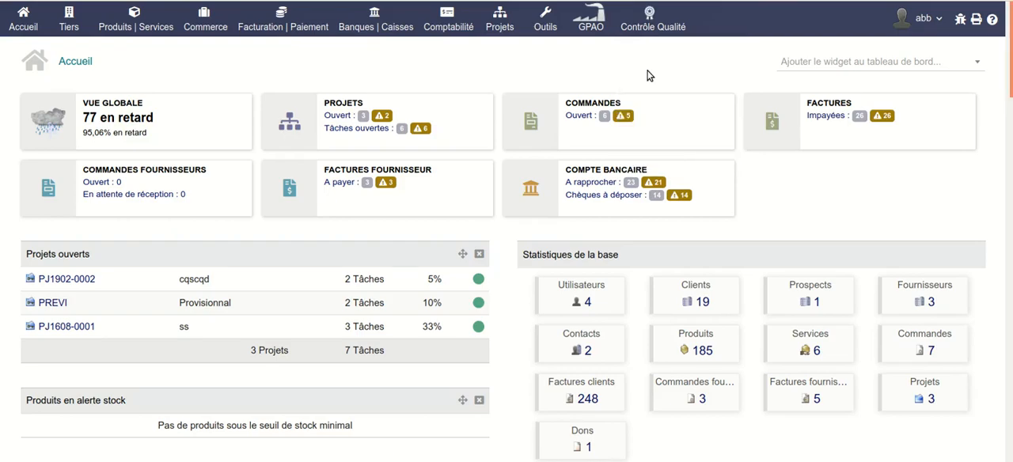
pyautogui.click(657, 114)
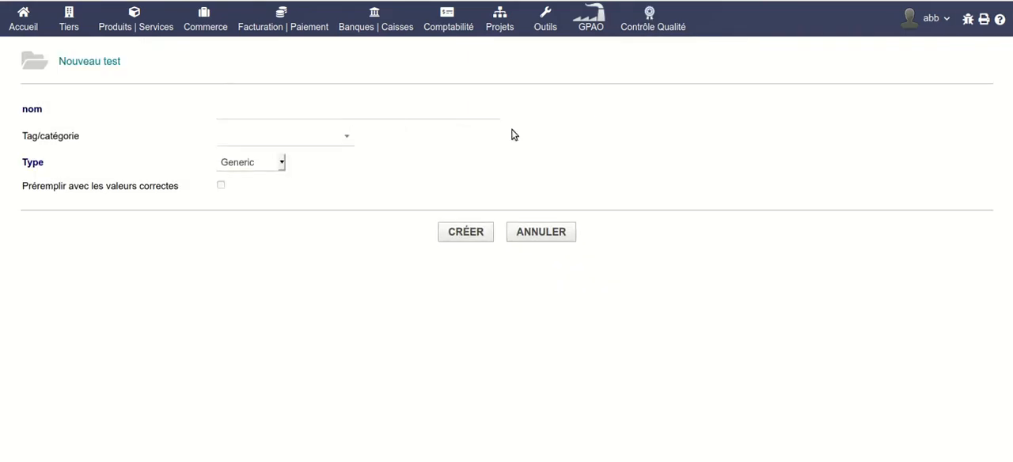
pyautogui.click(243, 117)
pyautogui.write('test1')
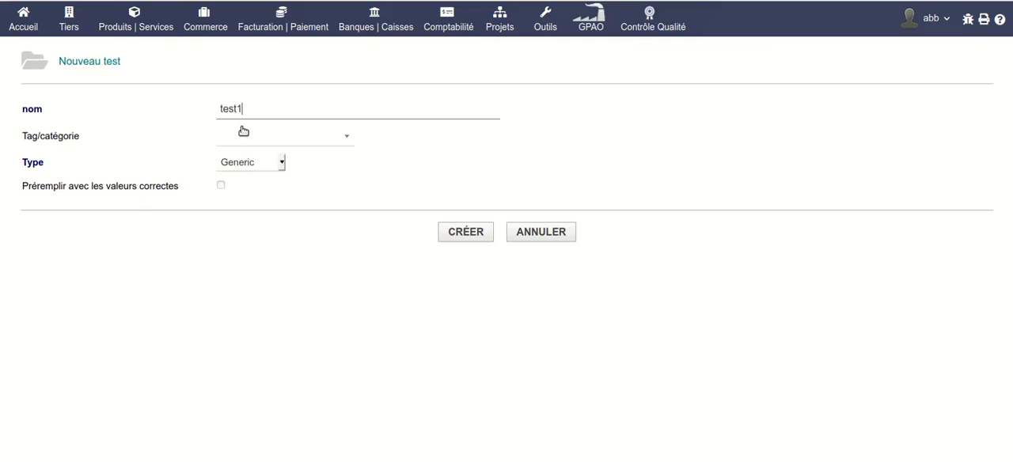
pyautogui.click(281, 164)
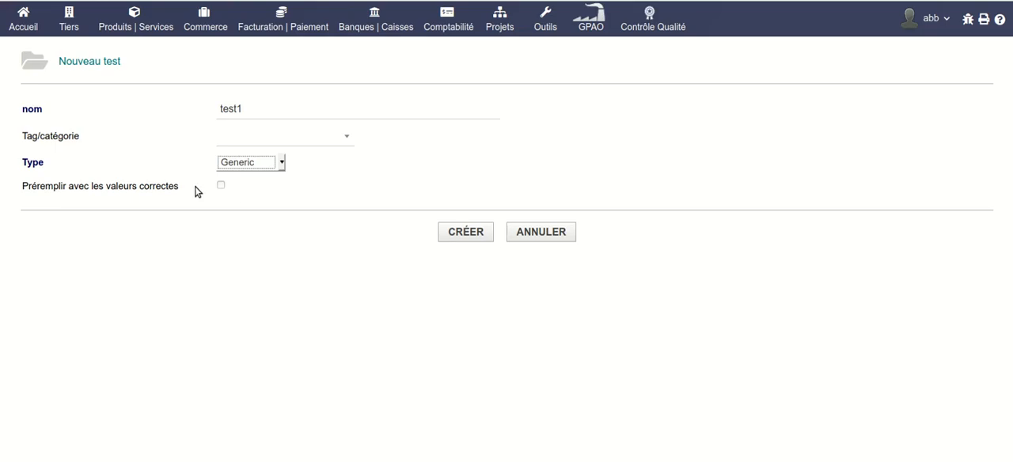
pyautogui.click(461, 236)
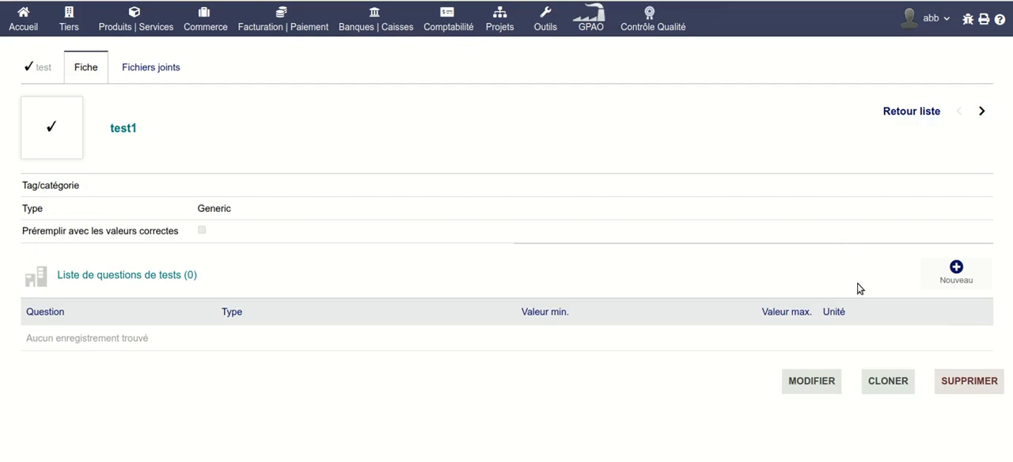
# Add a Qualitative question "couleur" to test1 with the note "Quelle est la couleur du composé obtenu ?".
pyautogui.click(956, 277)
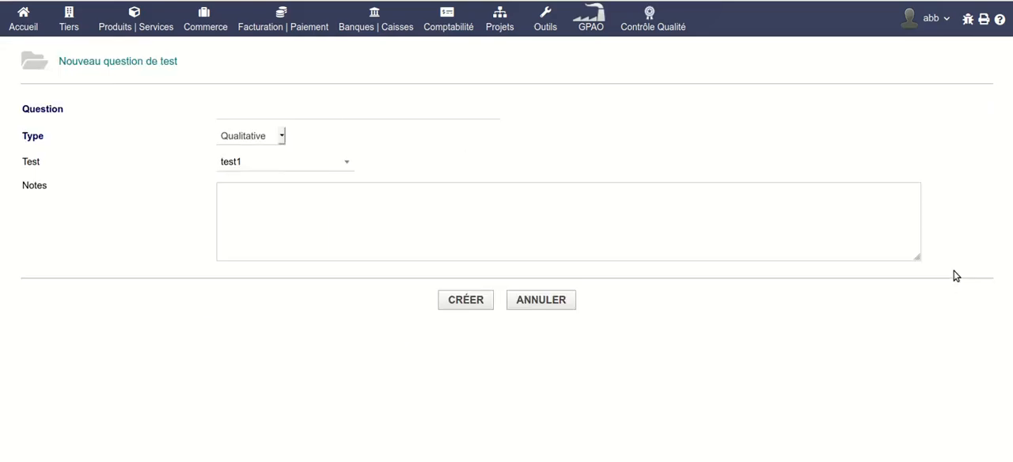
pyautogui.click(335, 103)
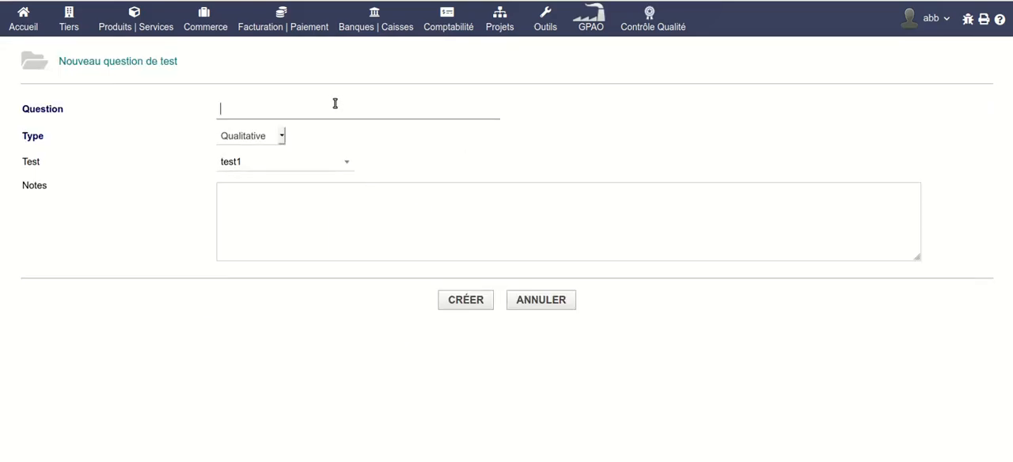
pyautogui.write('couleur')
pyautogui.click(267, 190)
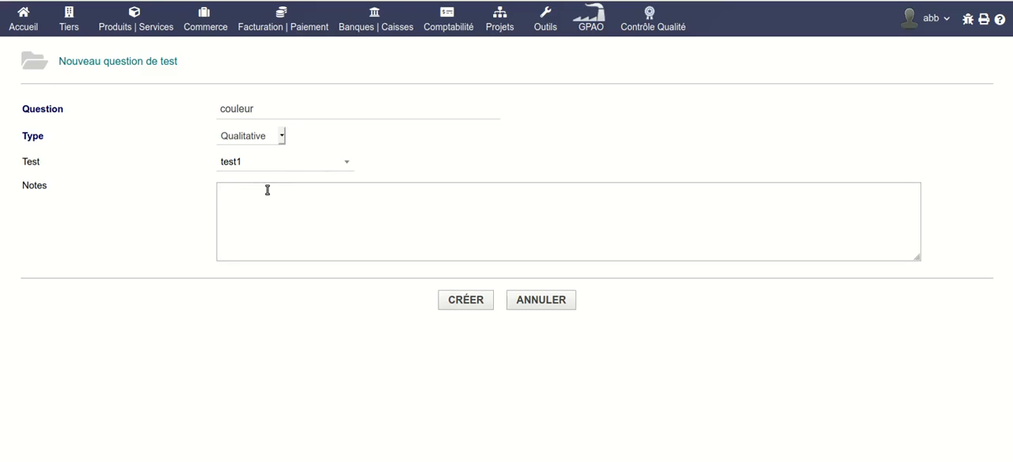
pyautogui.write('Quelle est la couleur du composé o')
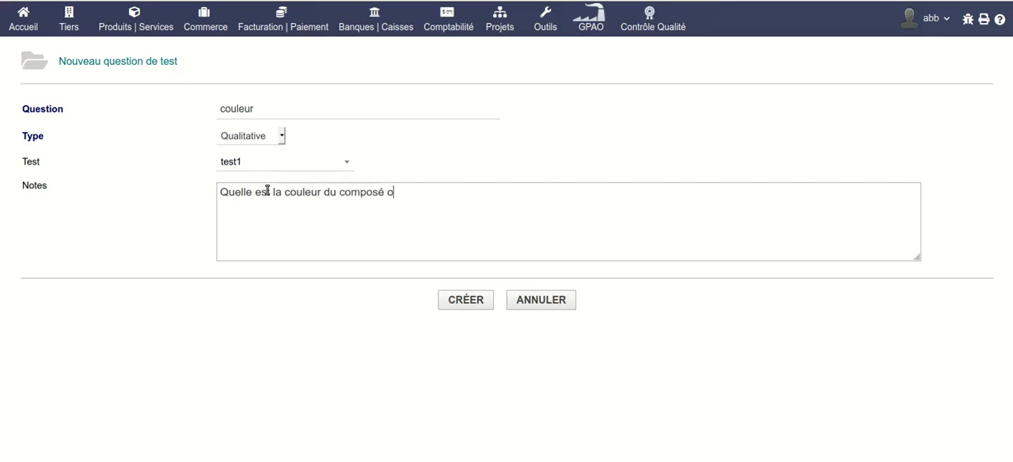
pyautogui.write('btenu ?')
pyautogui.click(466, 300)
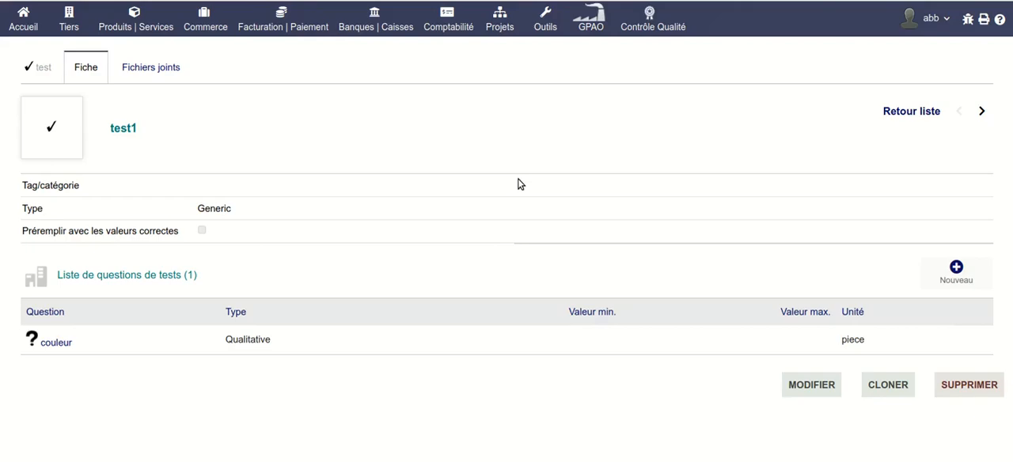
# Add the value "noir" to the couleur question and mark it as a correct answer.
pyautogui.click(54, 346)
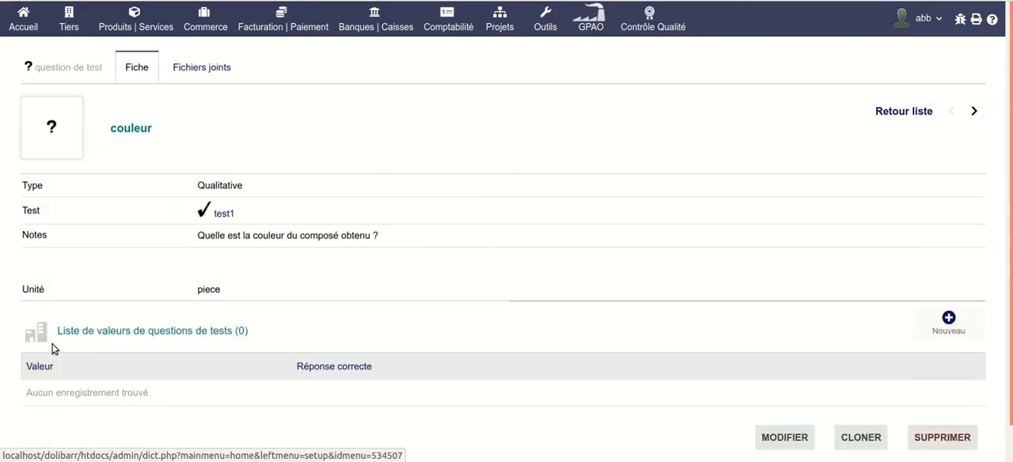
pyautogui.click(946, 326)
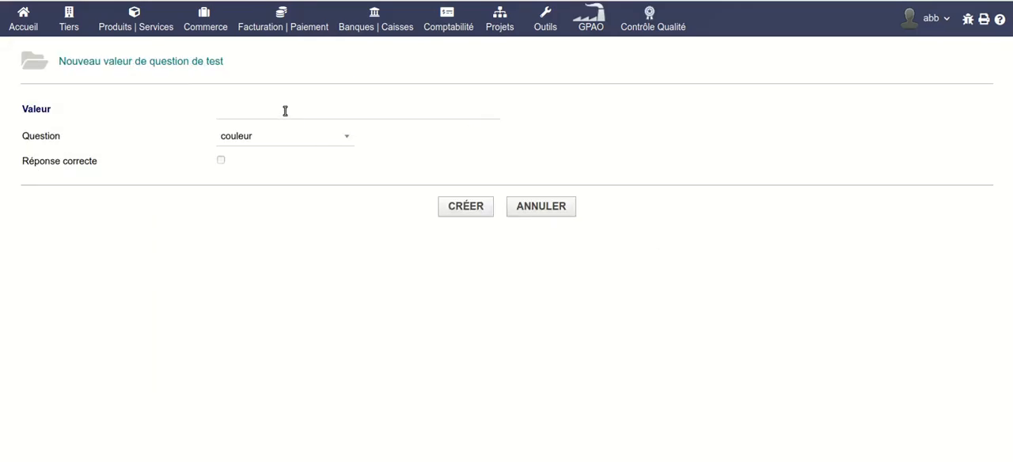
pyautogui.click(285, 110)
pyautogui.write('noir')
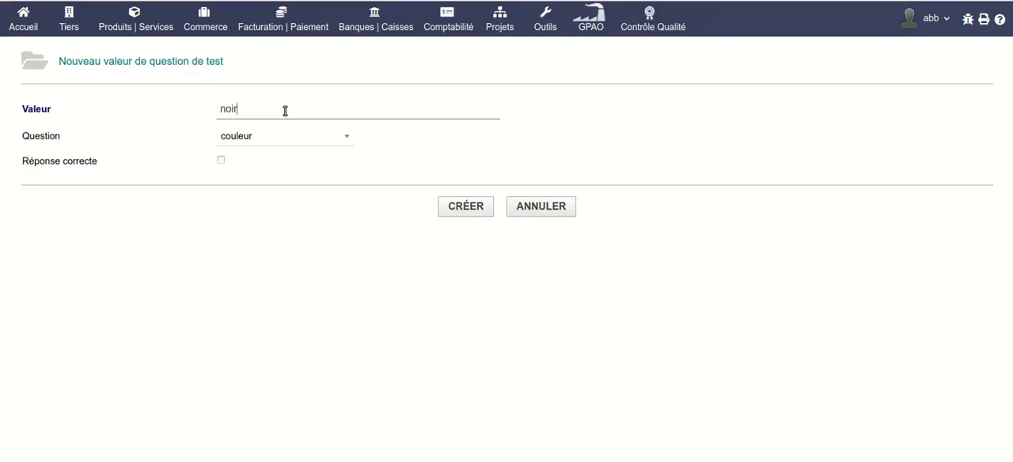
pyautogui.click(220, 162)
pyautogui.click(465, 207)
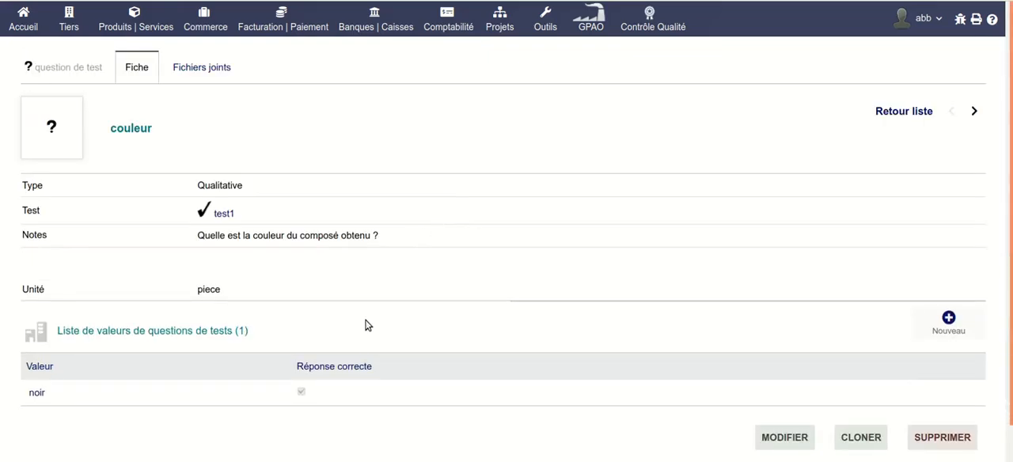
# Add the value "gris" to the couleur question and mark it as a correct answer.
pyautogui.click(947, 323)
pyautogui.click(265, 115)
pyautogui.write('gris')
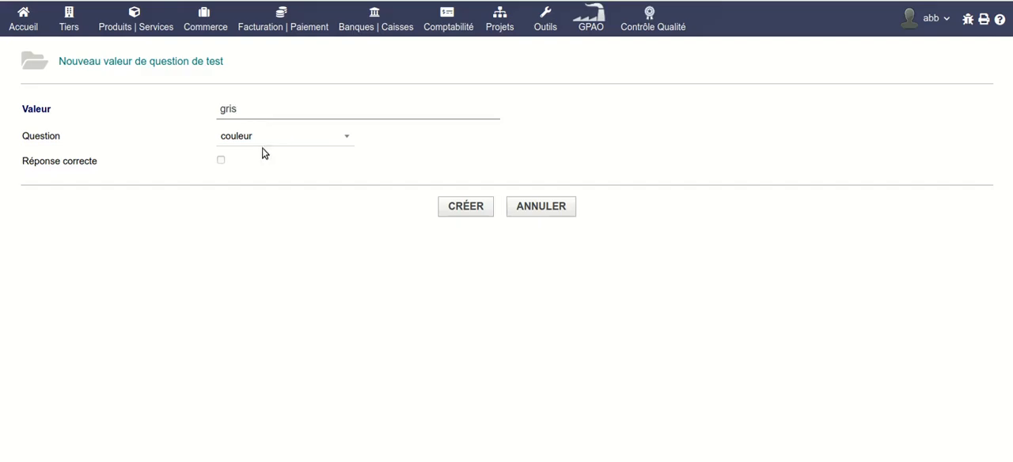
pyautogui.click(220, 161)
pyautogui.click(465, 207)
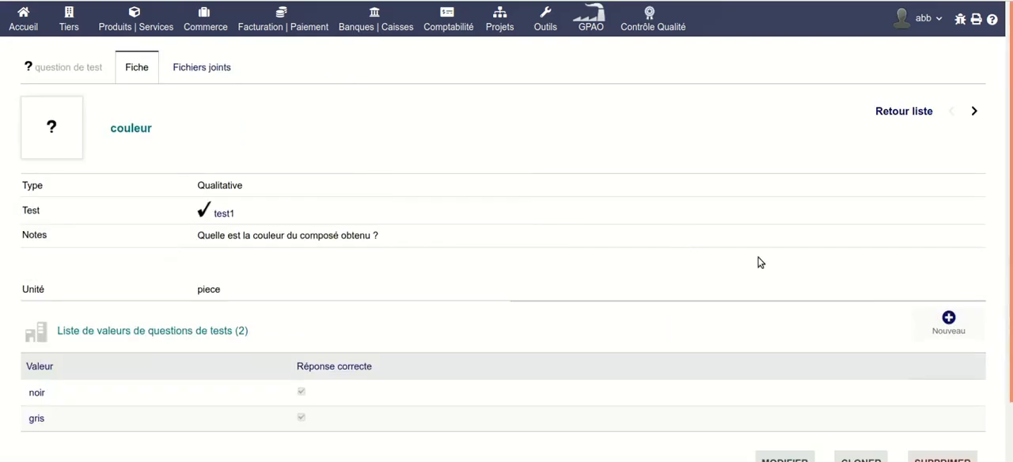
# Add the value "blanc" to the couleur question without marking it as a correct answer.
pyautogui.click(945, 328)
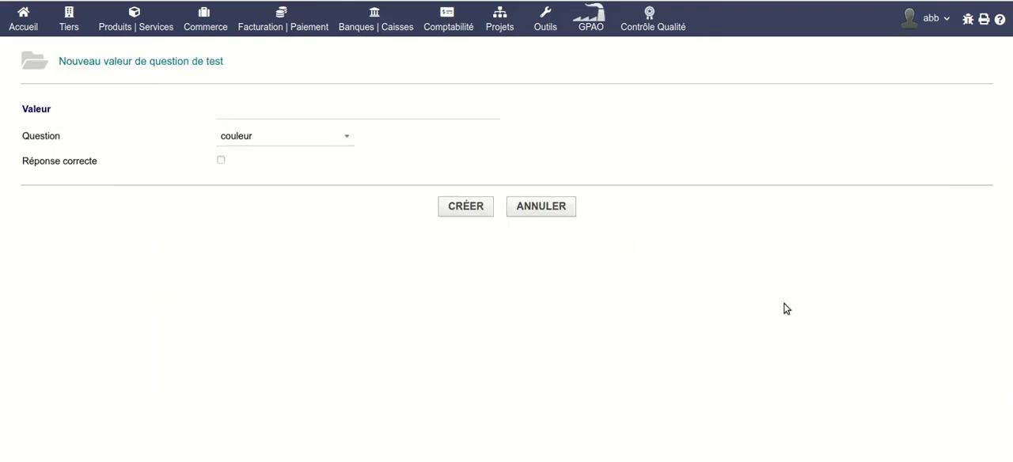
pyautogui.click(270, 114)
pyautogui.write('blanc')
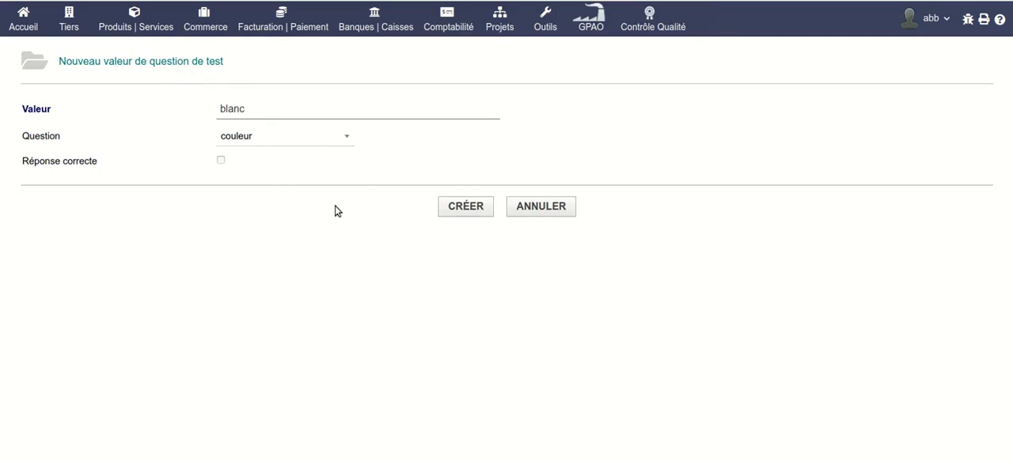
pyautogui.click(470, 210)
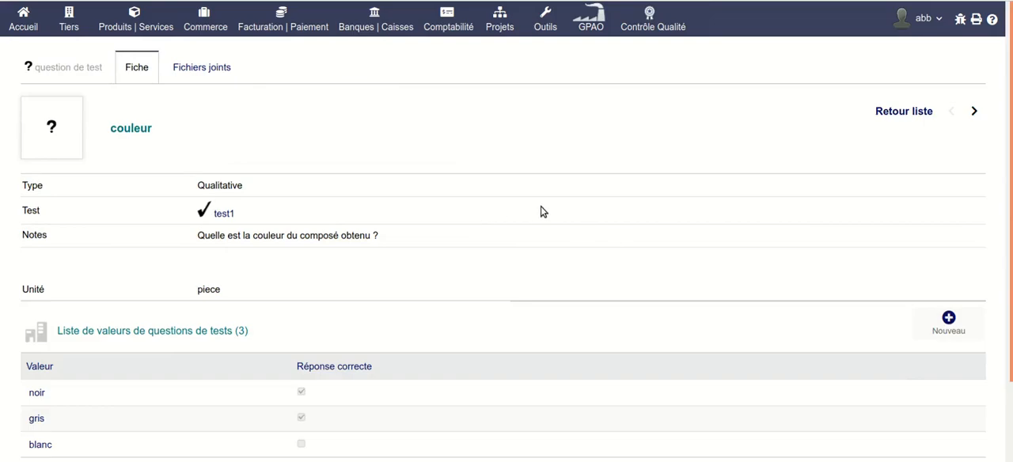
# Return to test1 and add a Qualitative question named "élasticité" without notes.
pyautogui.click(220, 213)
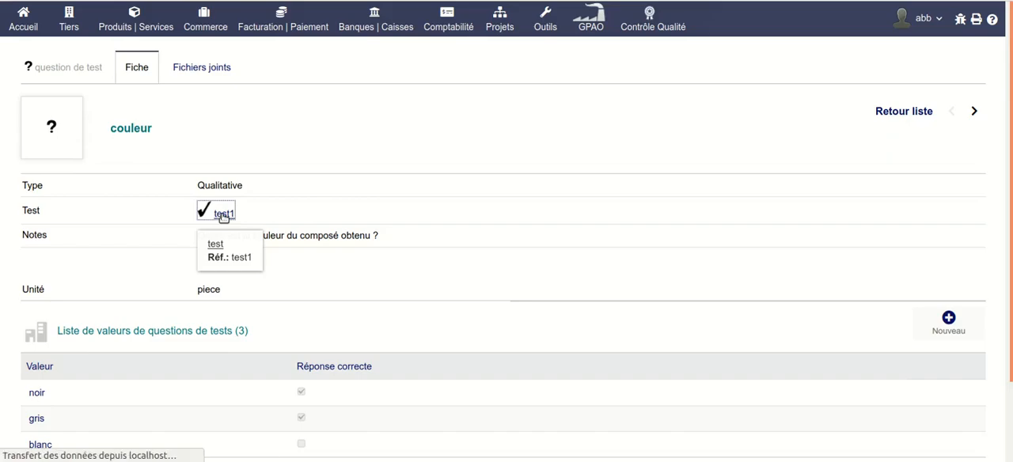
pyautogui.click(955, 273)
pyautogui.click(390, 113)
pyautogui.write('élasticité')
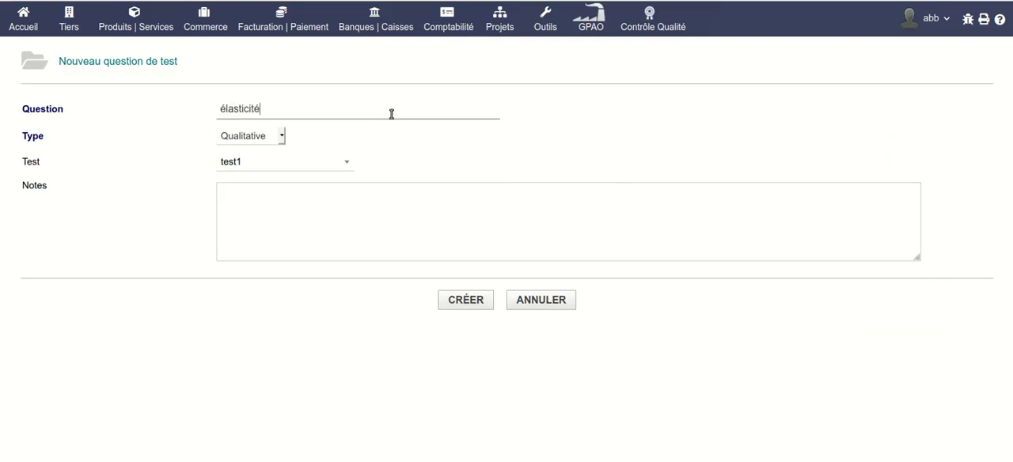
pyautogui.click(481, 300)
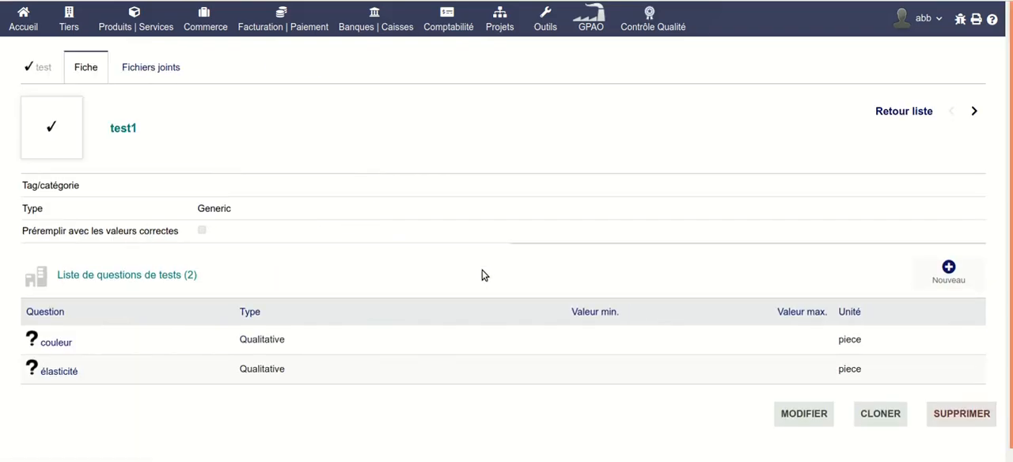
# Add the value "bonne" to the élasticité question and mark it as a correct answer.
pyautogui.click(64, 377)
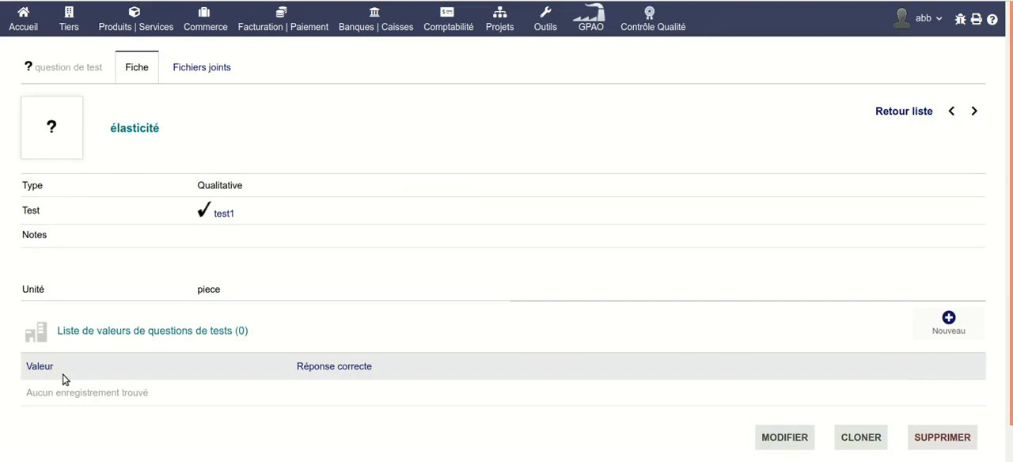
pyautogui.click(949, 324)
pyautogui.click(322, 107)
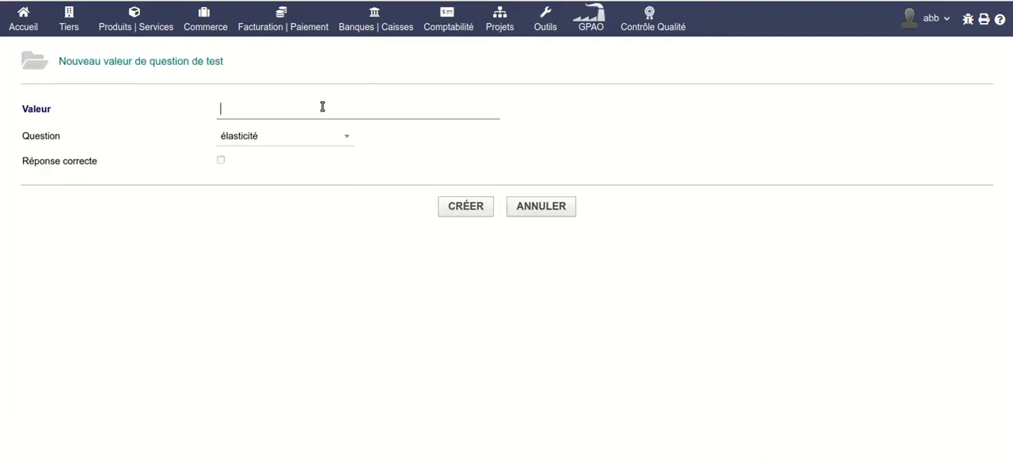
pyautogui.write('bonne')
pyautogui.click(216, 158)
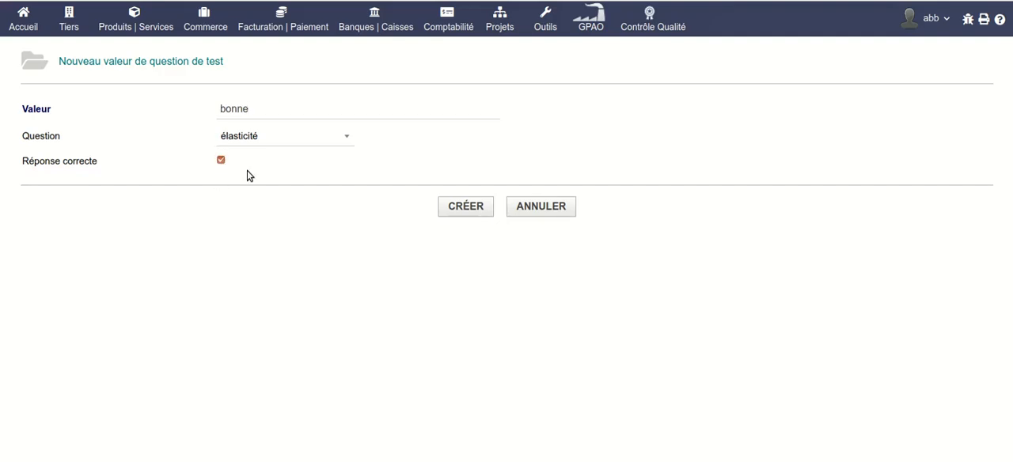
pyautogui.click(466, 207)
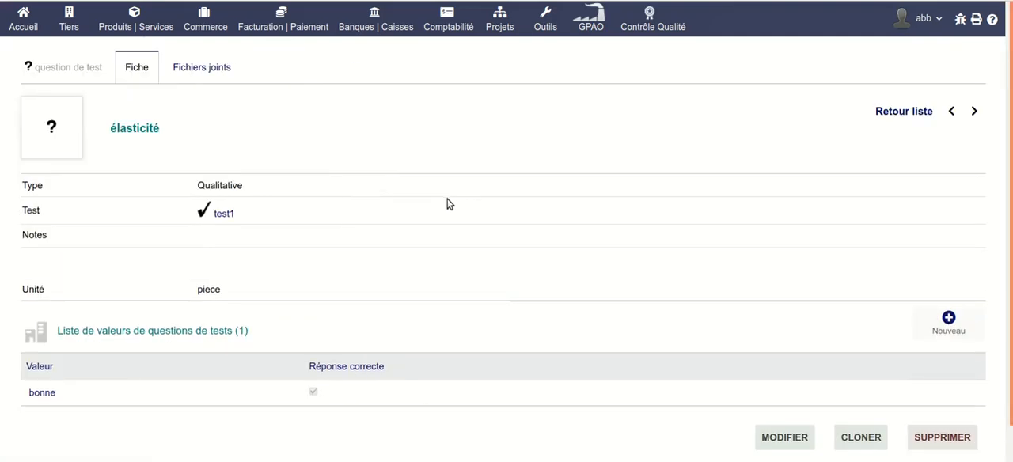
# Add the value "moyenne" to the élasticité question and mark it as a correct answer.
pyautogui.click(949, 331)
pyautogui.click(320, 110)
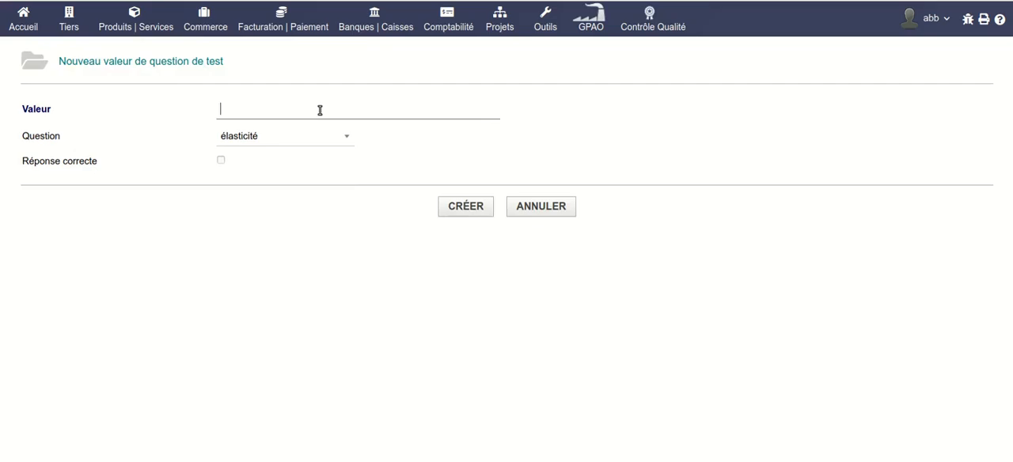
pyautogui.write('moyenne')
pyautogui.click(221, 161)
pyautogui.click(469, 207)
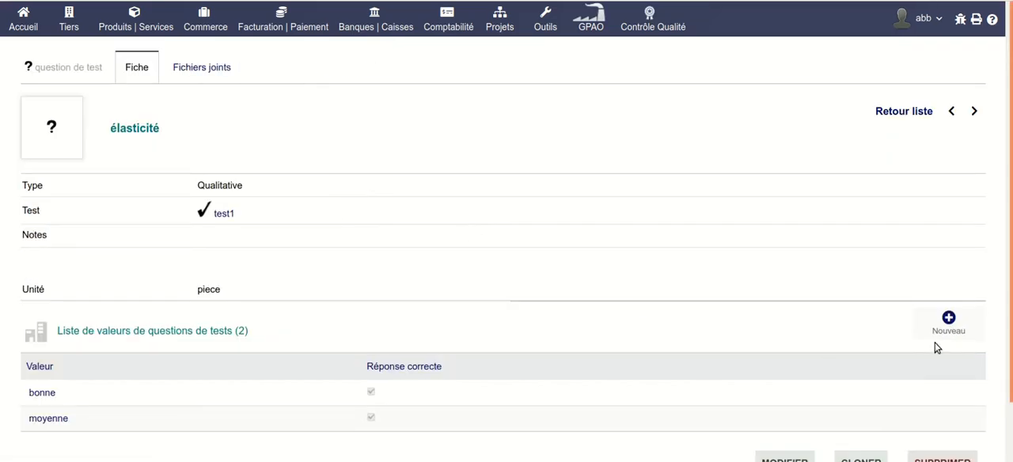
# Add the value "mauvaise" to the élasticité question without marking it as a correct answer.
pyautogui.click(950, 325)
pyautogui.click(237, 109)
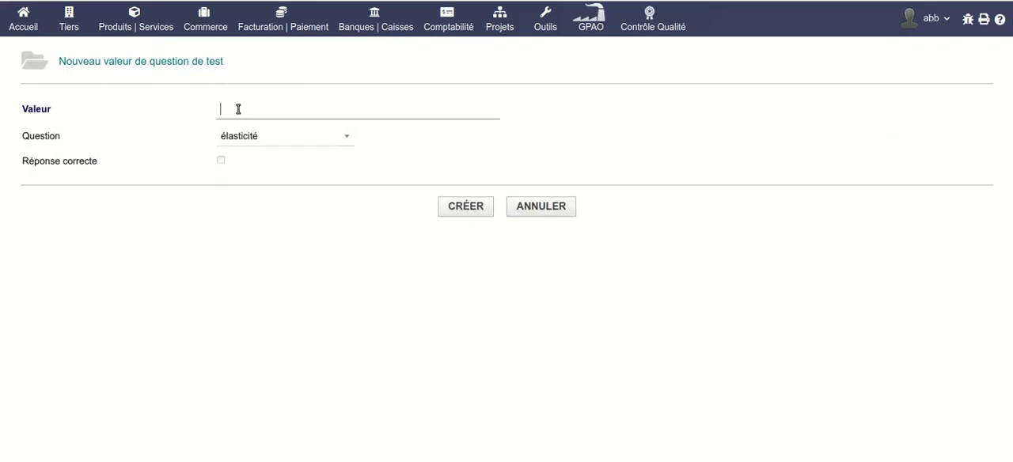
pyautogui.write('mauvaise')
pyautogui.click(465, 212)
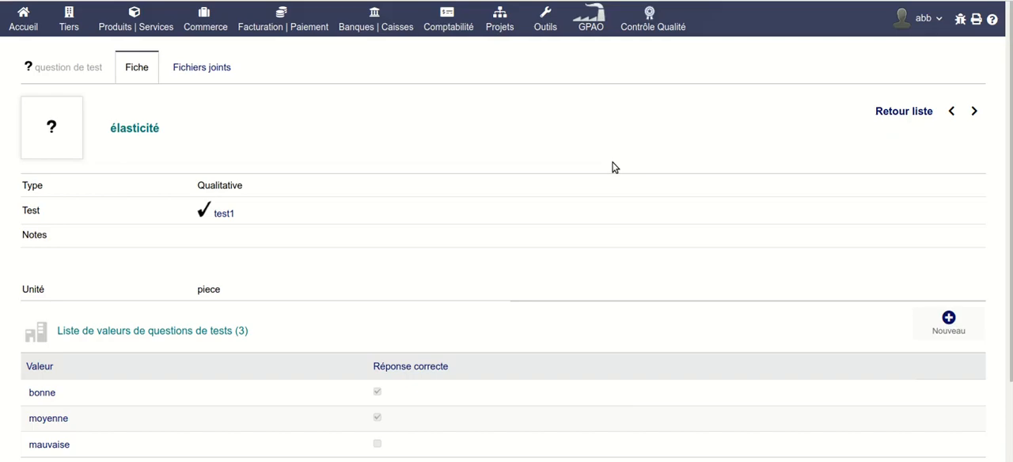
# Return to test1 and start a new question named "longueur" of type Quantitative.
pyautogui.click(225, 214)
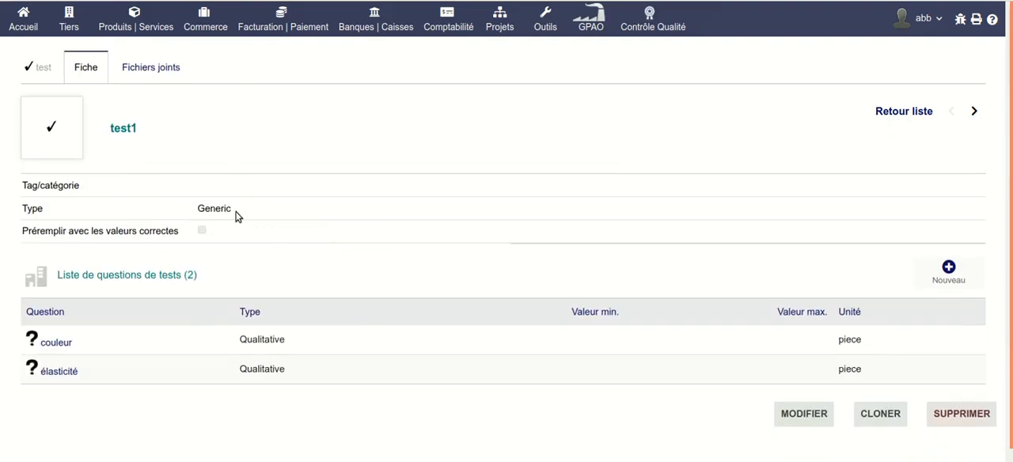
pyautogui.click(965, 268)
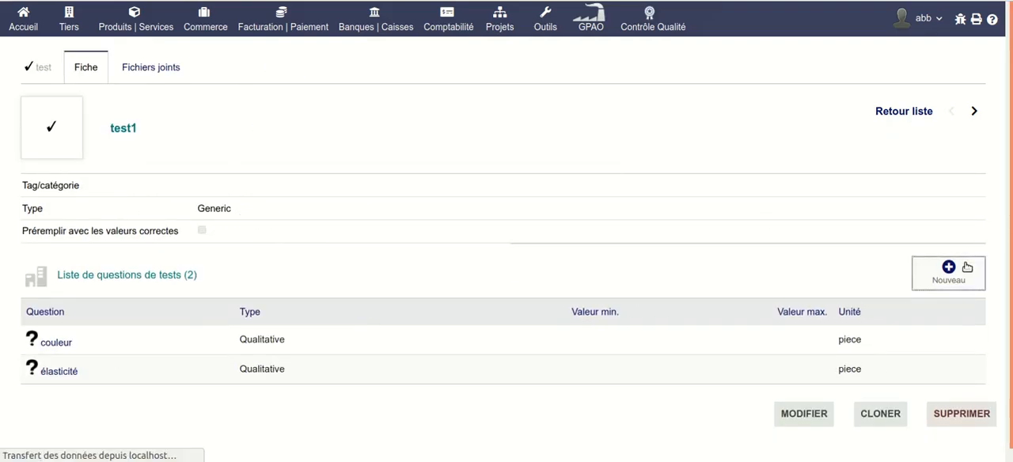
pyautogui.click(352, 111)
pyautogui.write('longueur')
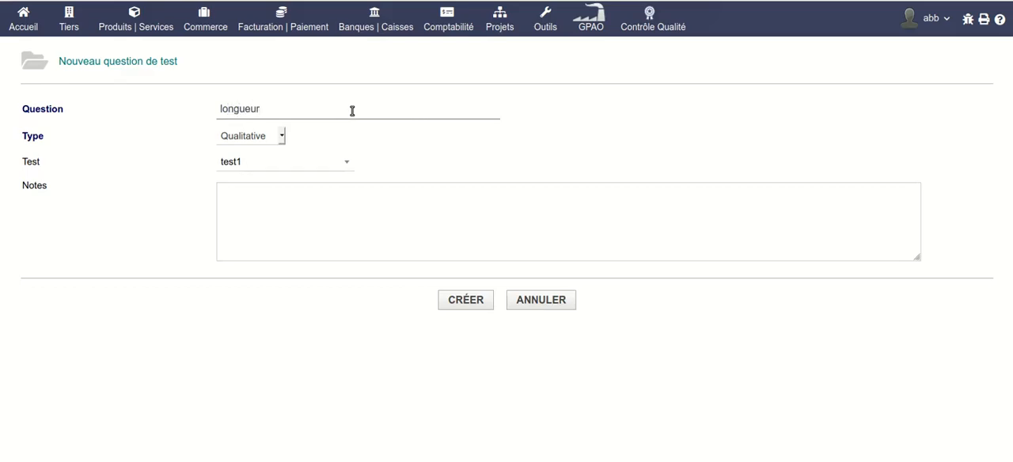
pyautogui.click(278, 142)
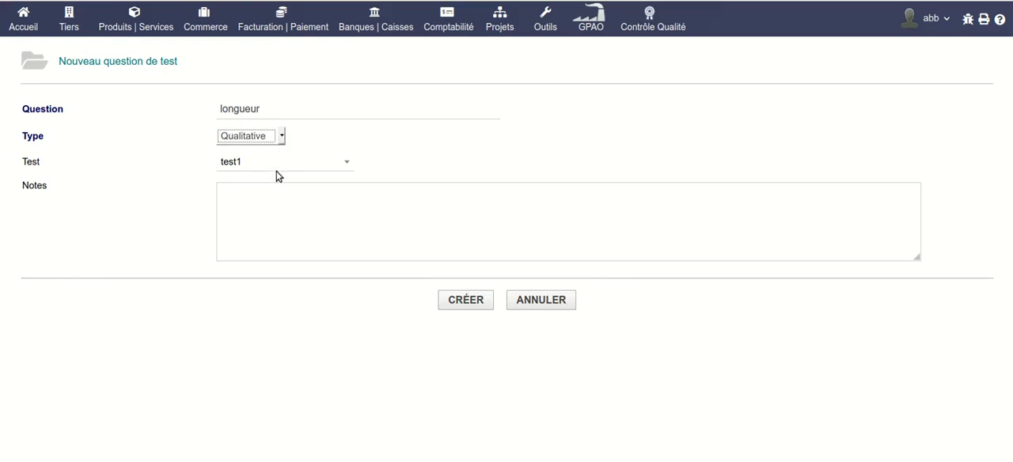
pyautogui.click(276, 174)
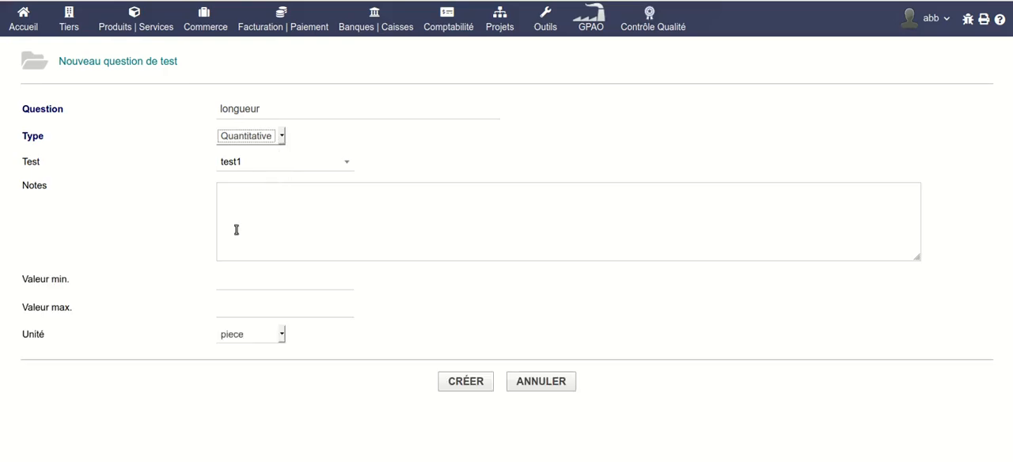
# Set the longueur question's unit to m, its minimum value to 1 and its maximum value to 1.5.
pyautogui.click(246, 336)
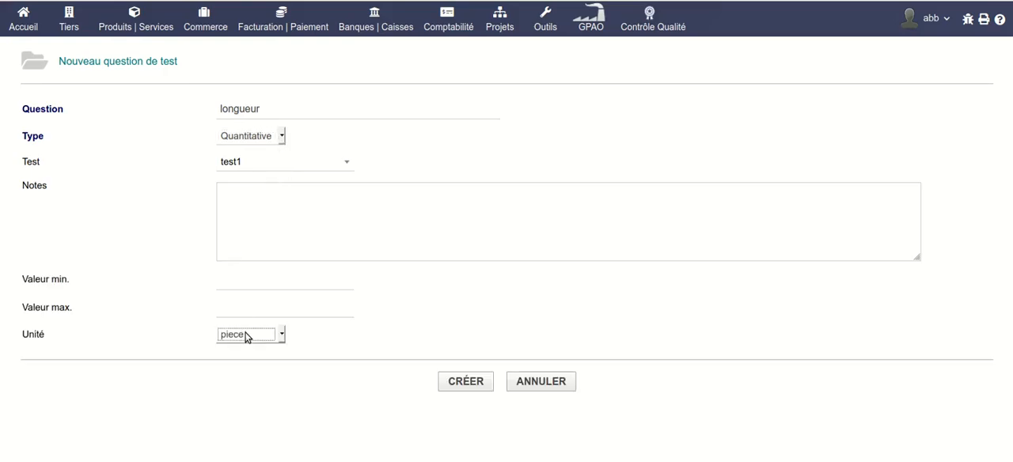
pyautogui.press('m')
pyautogui.click(254, 284)
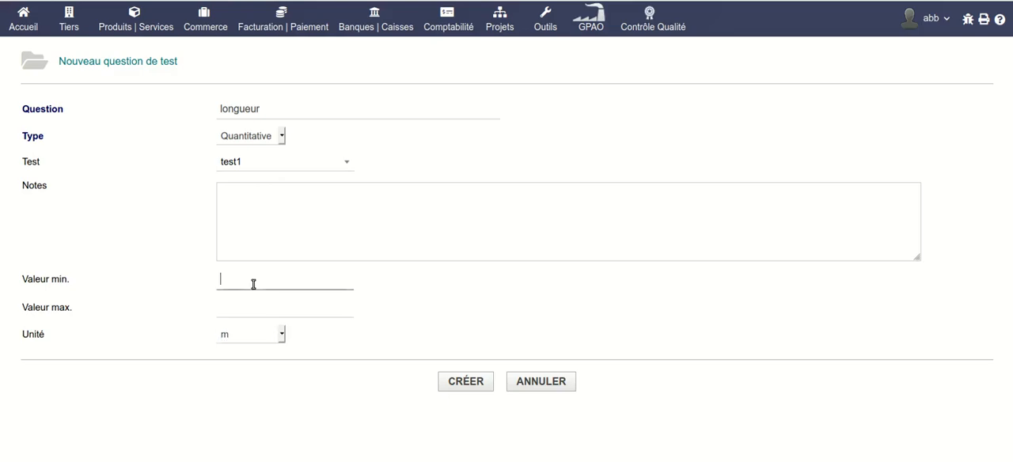
pyautogui.write('1')
pyautogui.click(252, 310)
pyautogui.write('1.5')
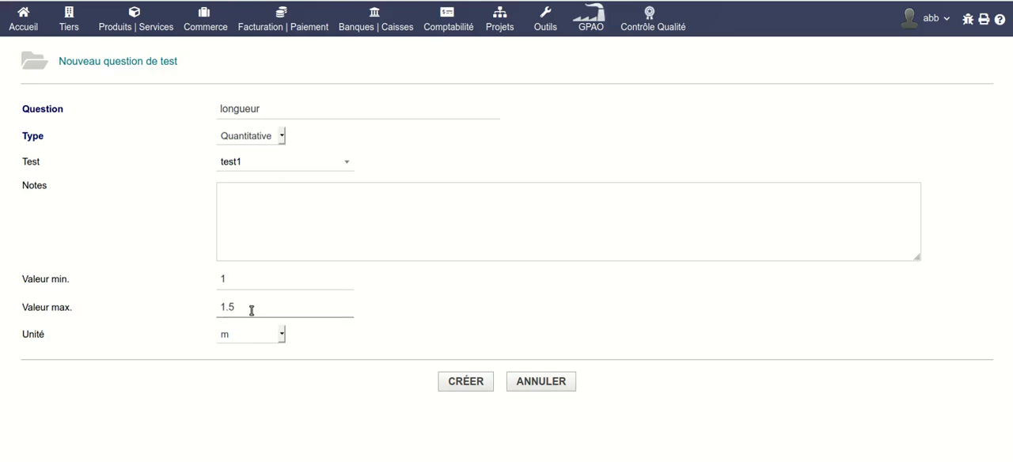
# Enter the note "Quelle est la longueur du profilé obtenu ?" for the longueur question and create it.
pyautogui.click(299, 195)
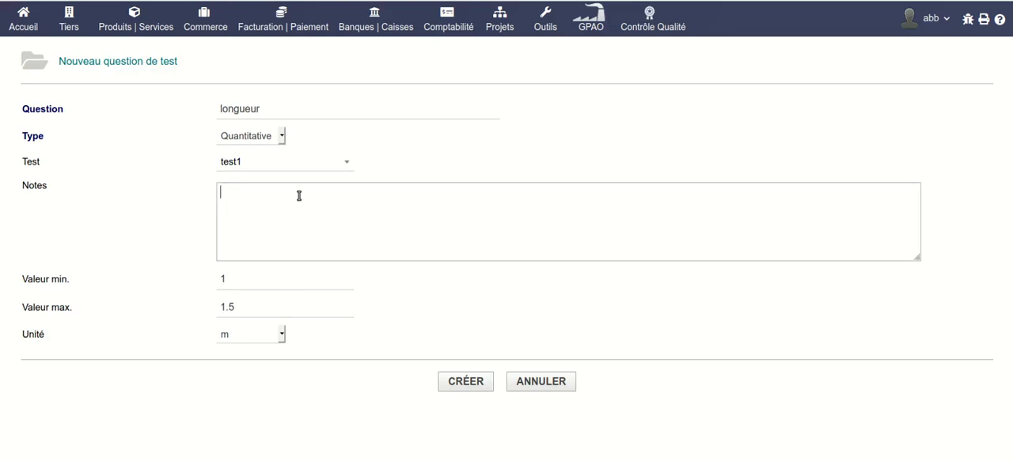
pyautogui.write('Quelle est la longueur du prof')
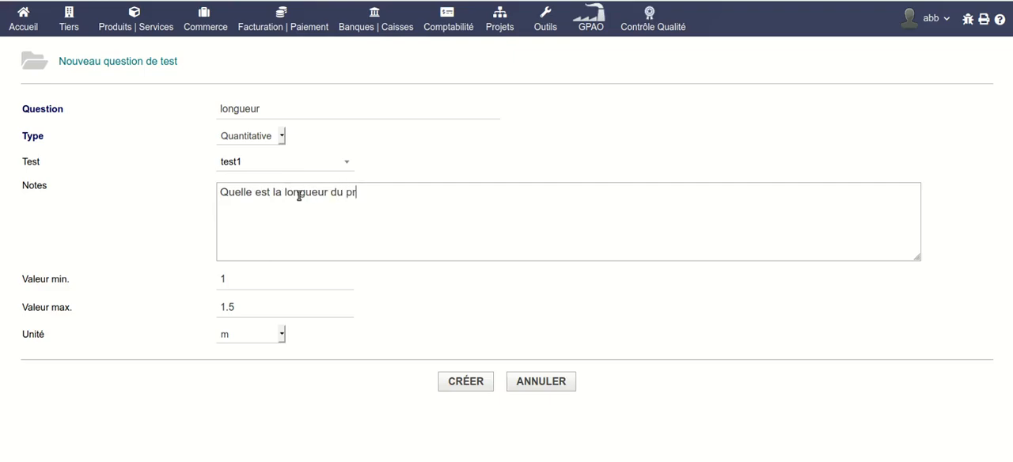
pyautogui.write('ilé obtenu ?')
pyautogui.click(465, 382)
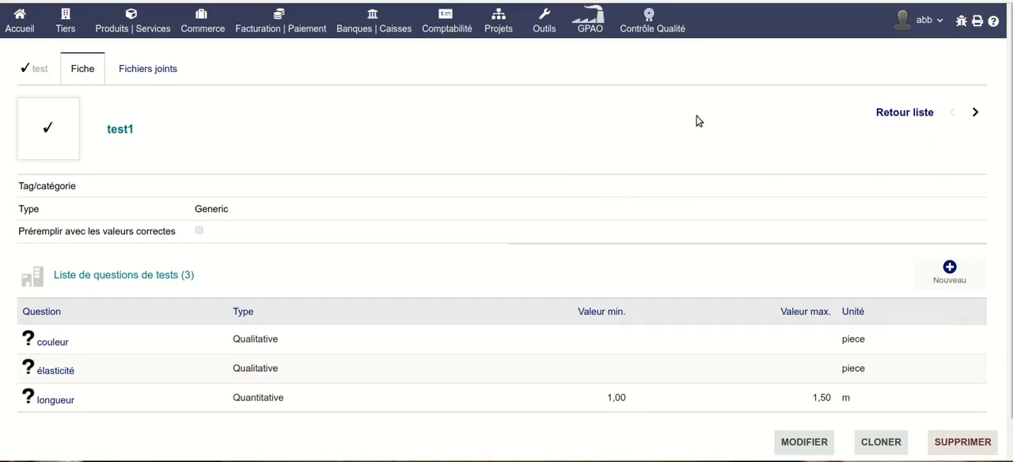
# Start a new quality-control inspection based on test1.
pyautogui.moveTo(669, 33)
pyautogui.click(668, 70)
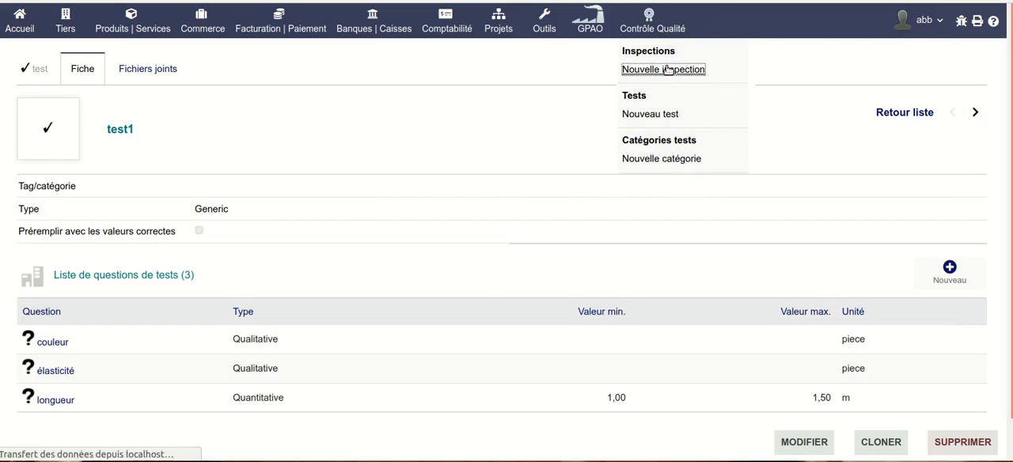
pyautogui.click(235, 110)
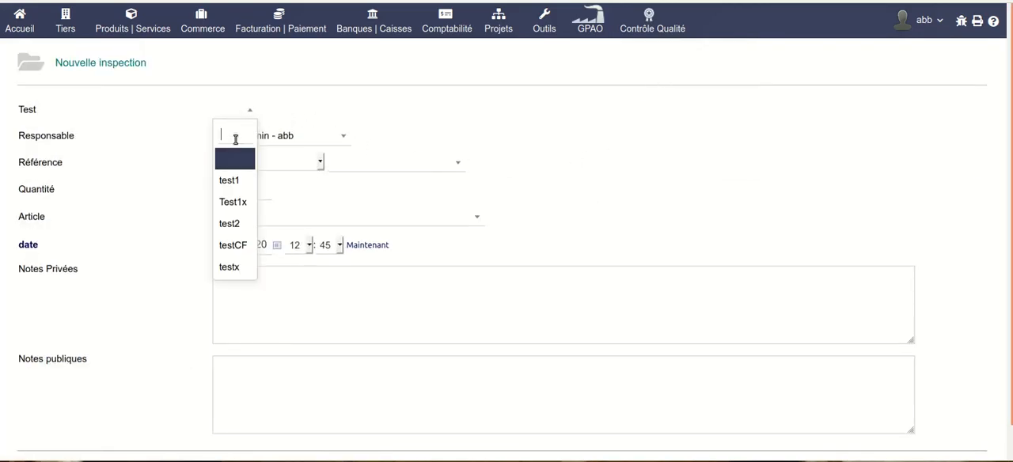
pyautogui.click(233, 179)
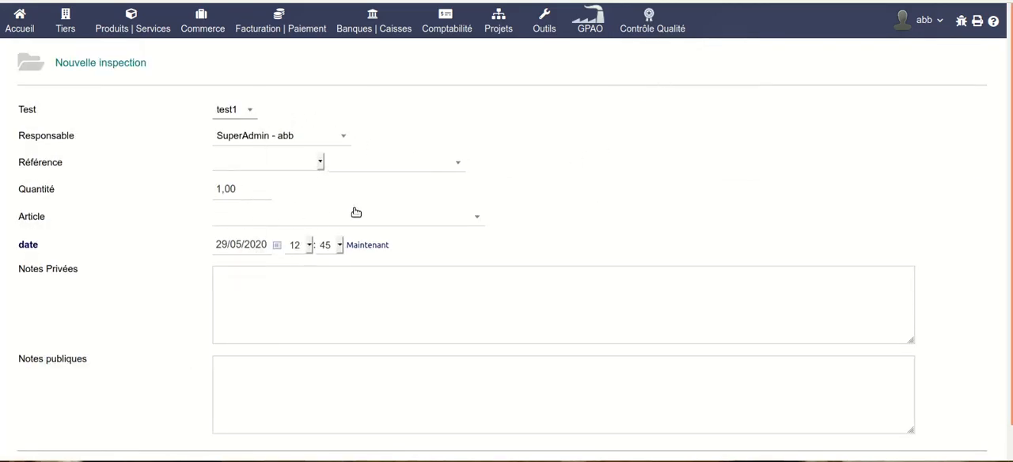
# Link the inspection to the facture AC1803-0003 and select the article accel1756514 - accelera 175/65 r14.
pyautogui.click(279, 162)
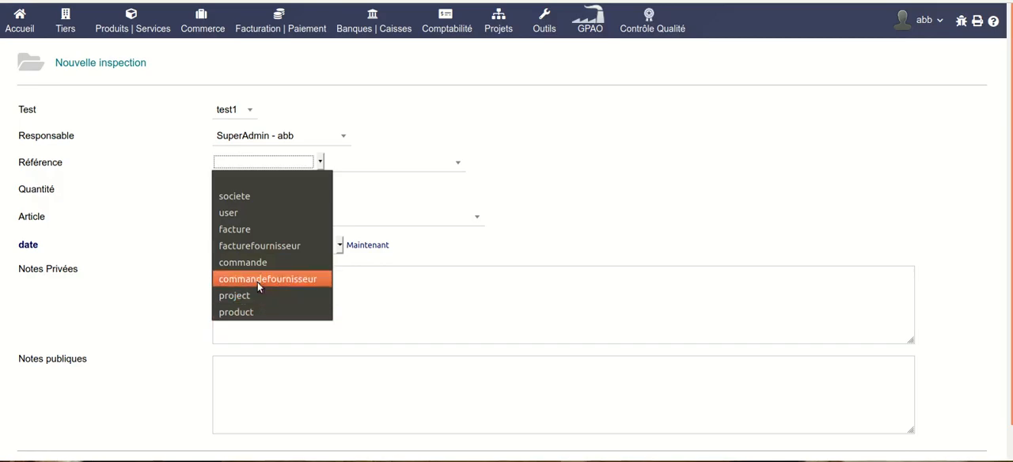
pyautogui.click(251, 230)
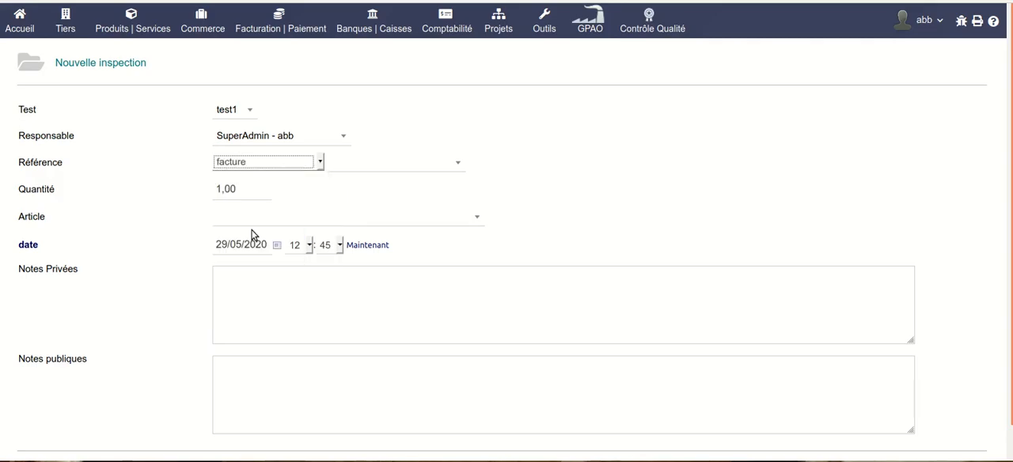
pyautogui.click(383, 165)
pyautogui.click(373, 254)
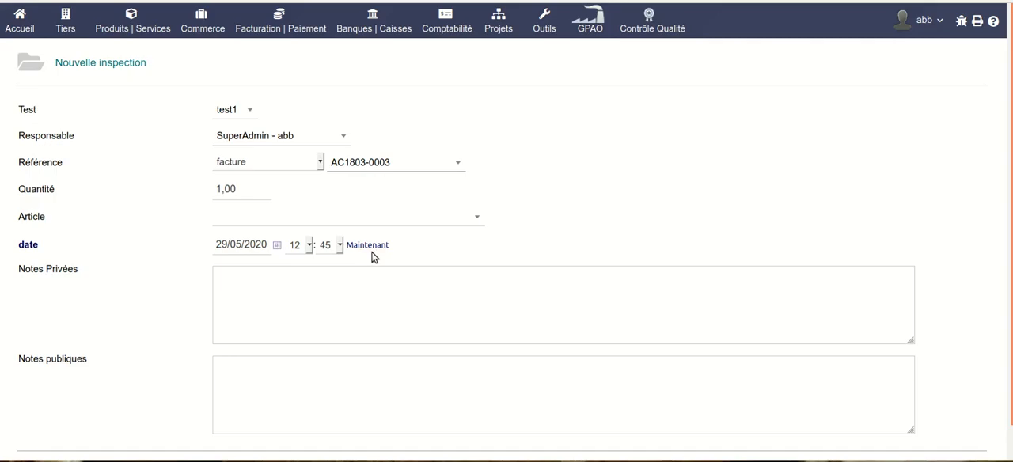
pyautogui.click(303, 211)
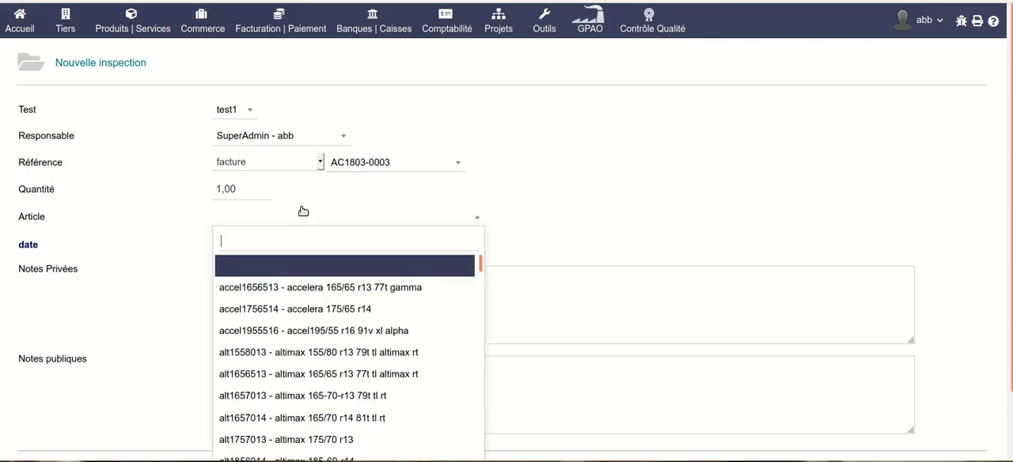
pyautogui.click(342, 310)
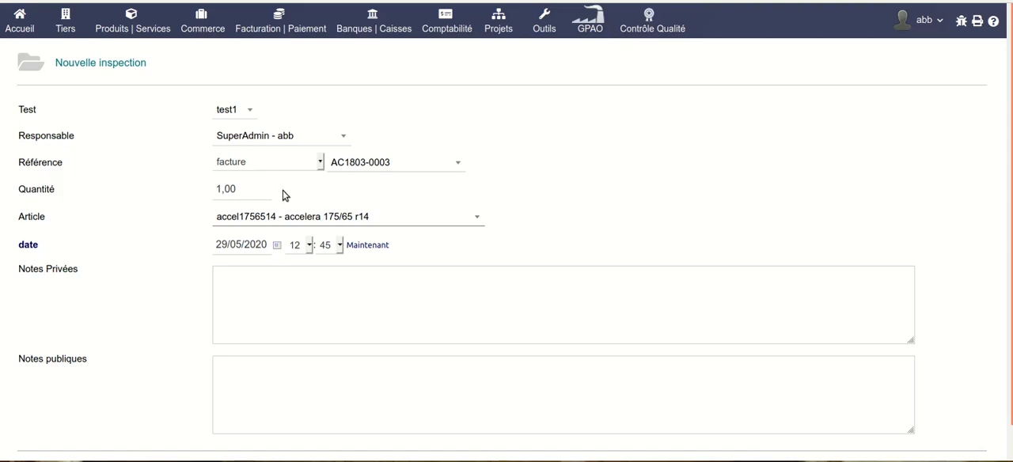
# Fill the private notes with "Notes Privées" and the public notes with "Notes publiques", and create the inspection.
pyautogui.tripleClick(57, 267)
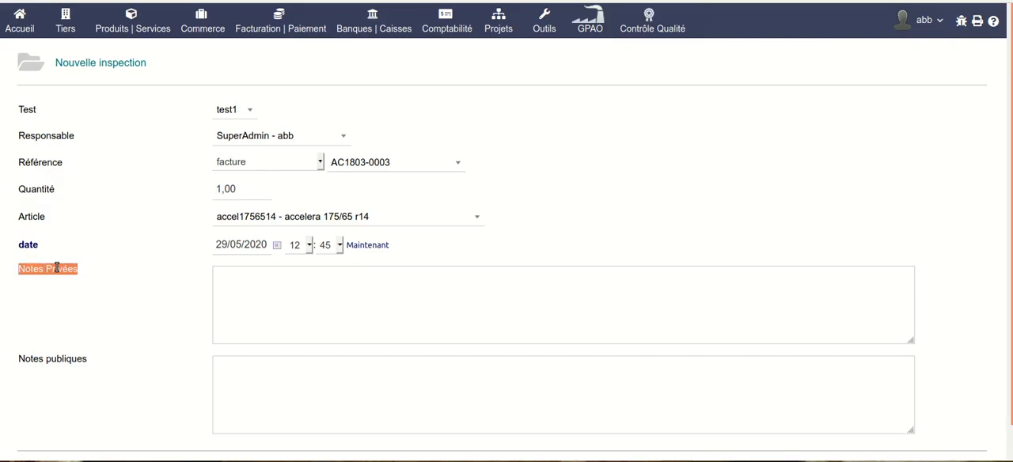
pyautogui.middleClick(268, 278)
pyautogui.scroll(-1, 273, 300)
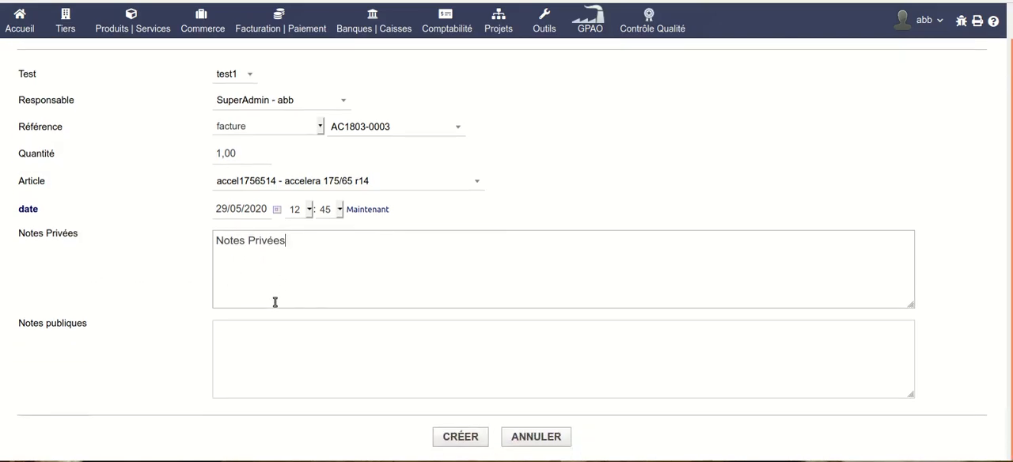
pyautogui.tripleClick(53, 323)
pyautogui.middleClick(307, 333)
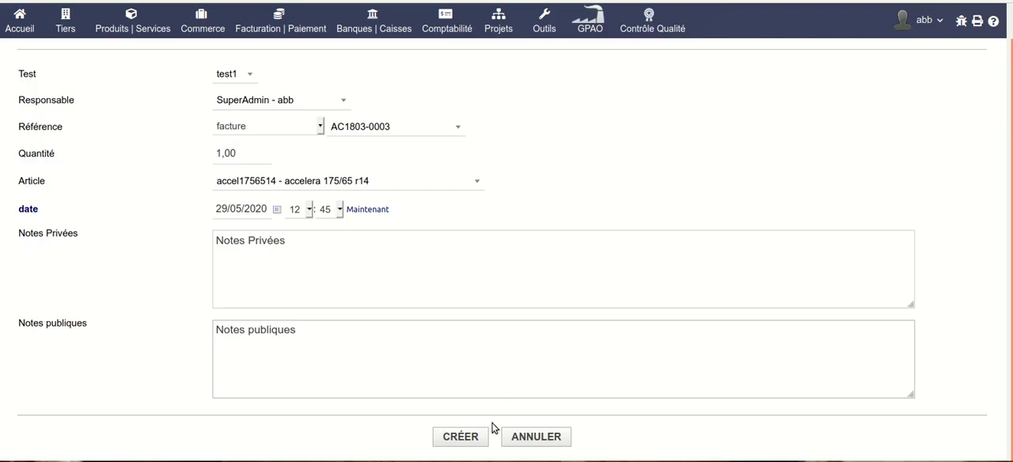
pyautogui.click(456, 440)
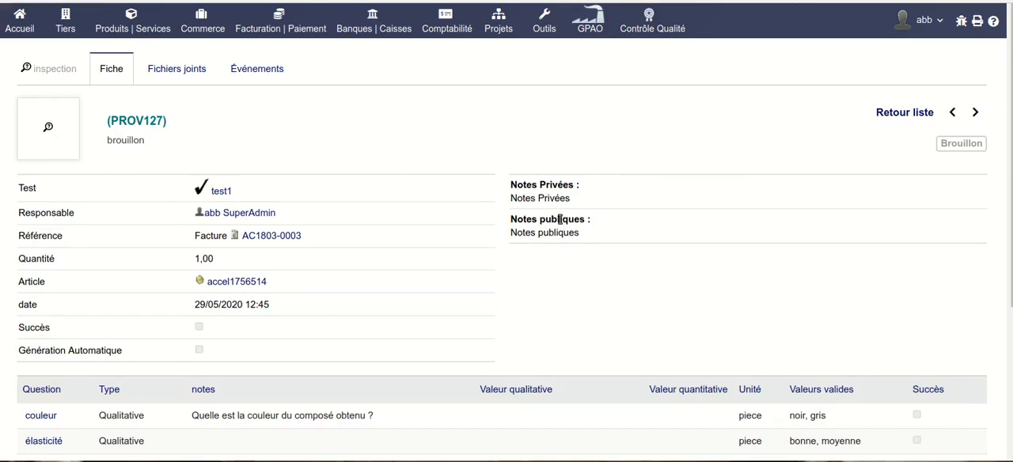
# Confirm the draft inspection and review its details and question lines.
pyautogui.scroll(-3, 559, 219)
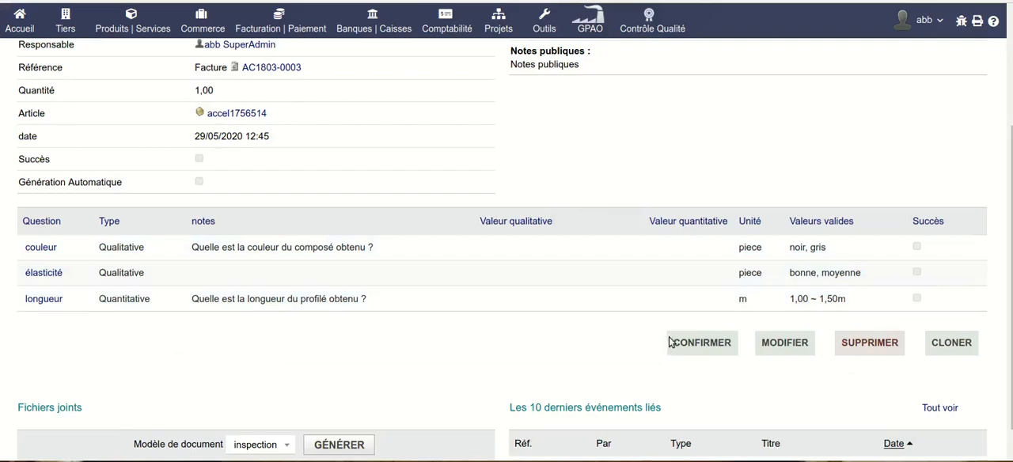
pyautogui.click(711, 347)
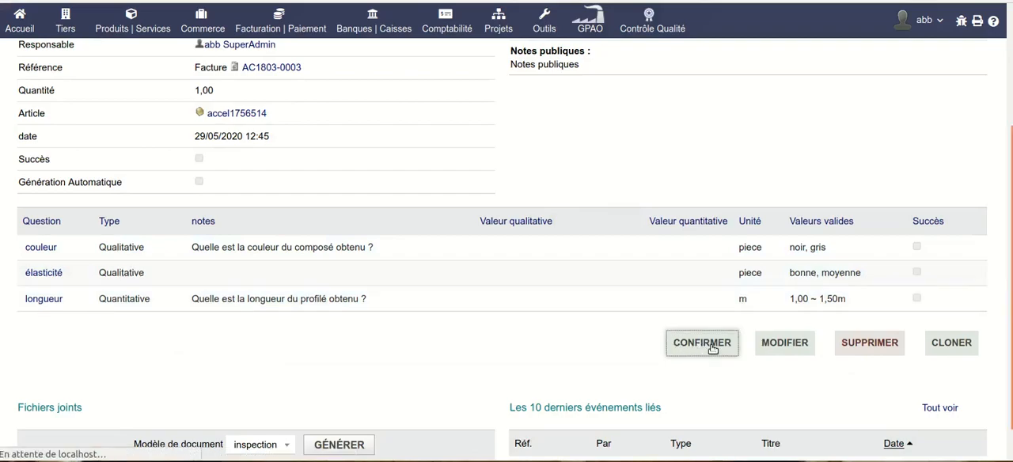
pyautogui.scroll(-5, 701, 308)
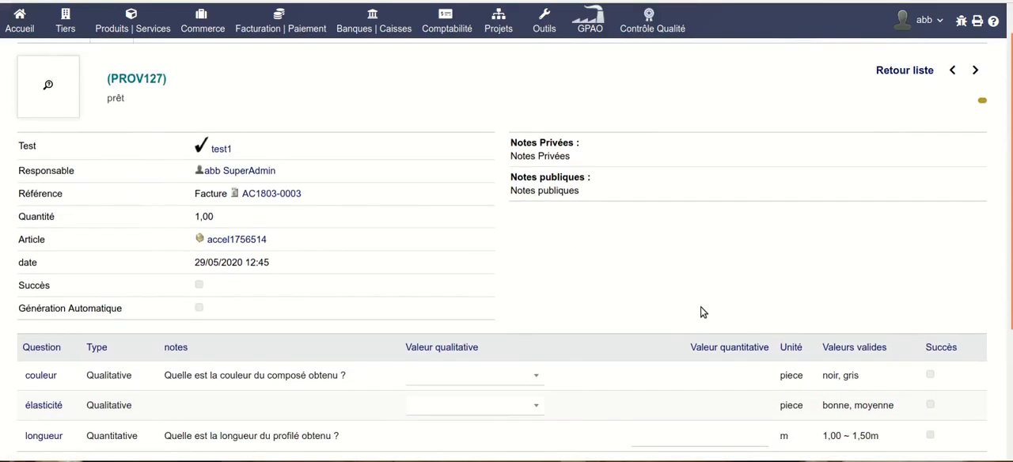
pyautogui.scroll(2, 444, 219)
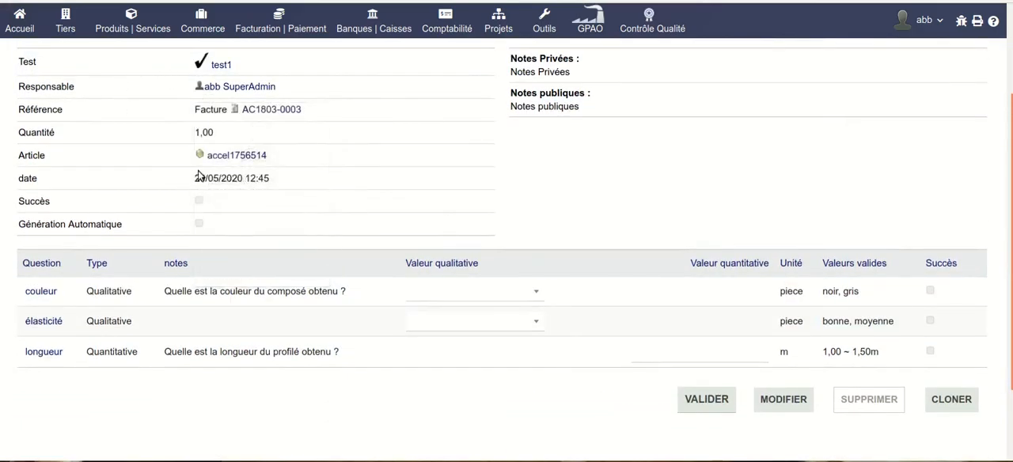
pyautogui.scroll(3, 145, 139)
pyautogui.scroll(-2, 610, 229)
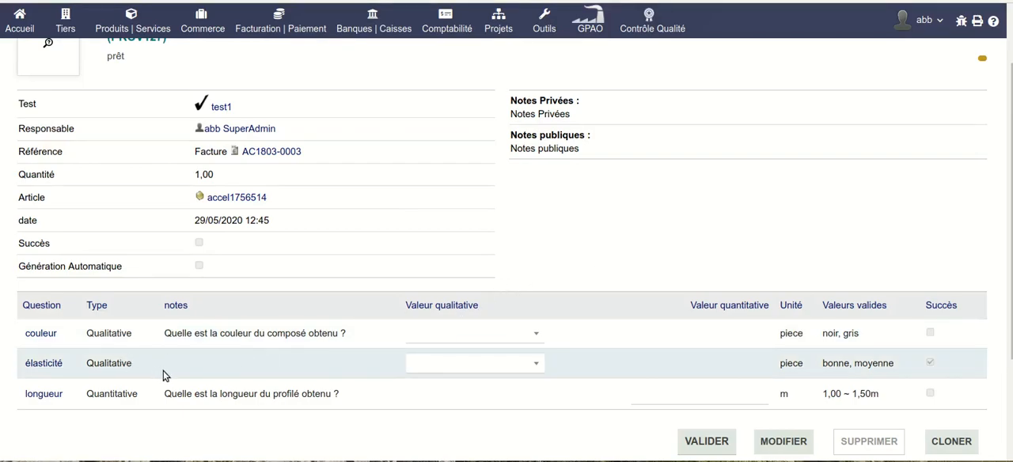
# Edit the inspection's élasticité line and enter the note "Quelle note donnez vous à l'élasticité du produit ?".
pyautogui.click(48, 365)
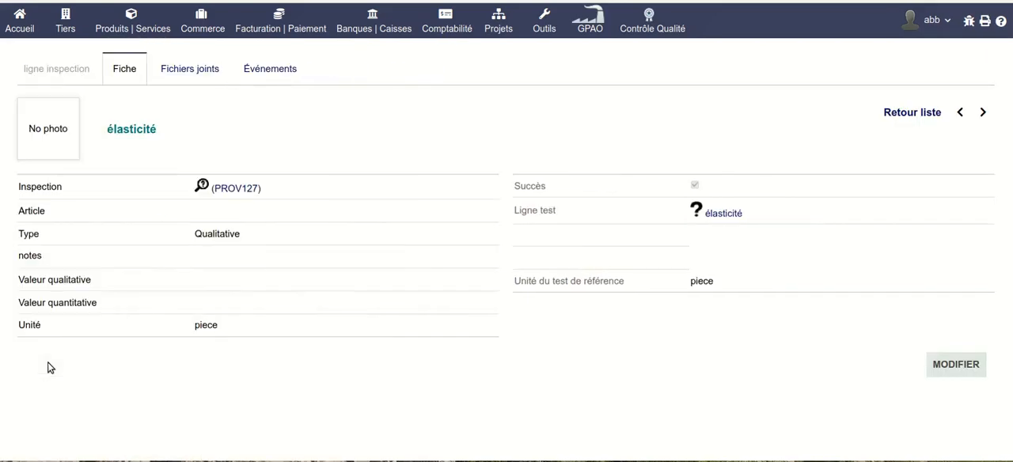
pyautogui.click(954, 370)
pyautogui.click(268, 215)
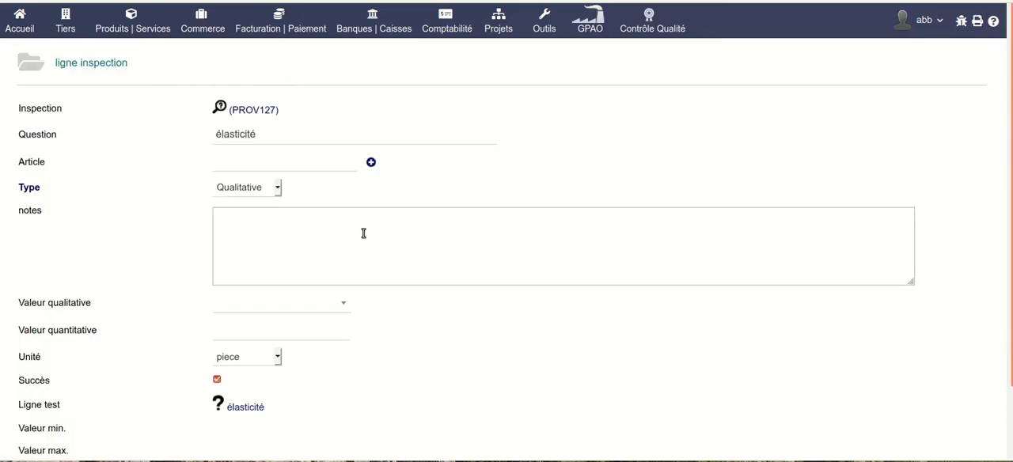
pyautogui.write('Quelle note do')
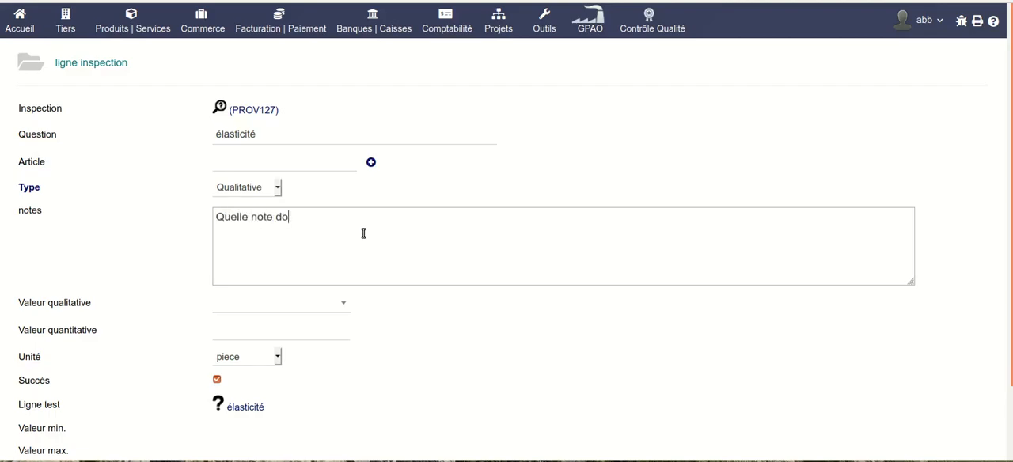
pyautogui.write("nnez vous à l'élas")
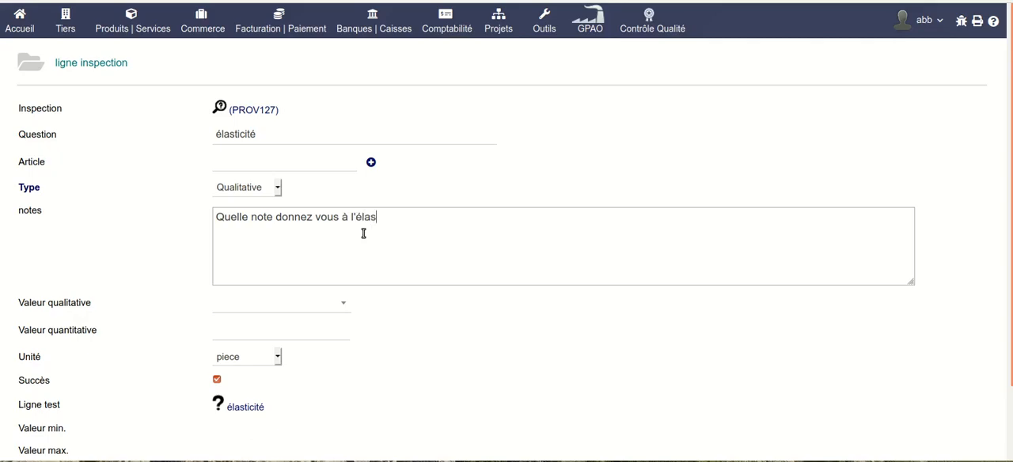
pyautogui.write('ticité du produ')
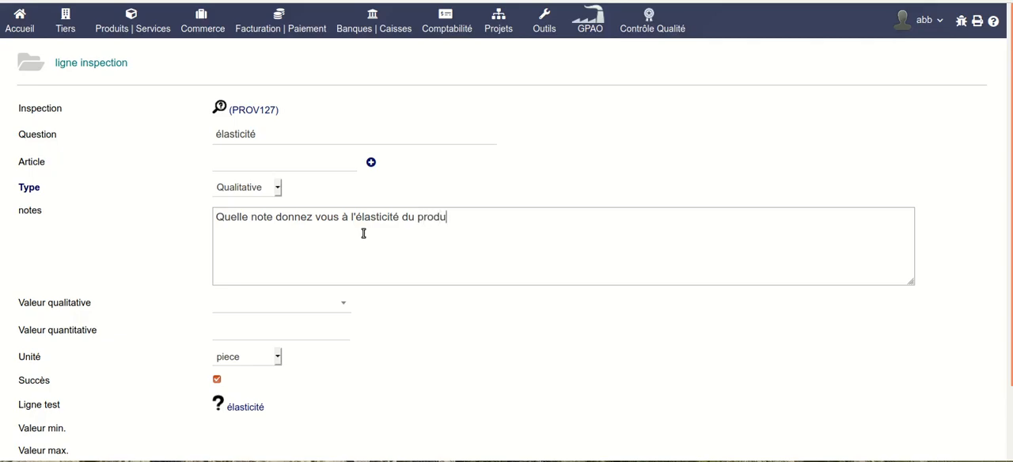
pyautogui.write('it ?')
# Save the élasticité line and return to its inspection.
pyautogui.scroll(-2, 628, 233)
pyautogui.click(477, 434)
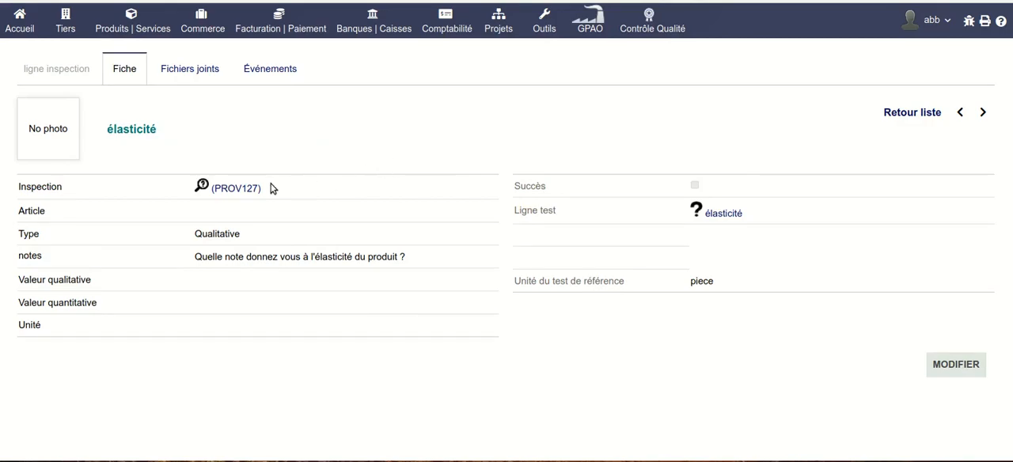
pyautogui.click(236, 190)
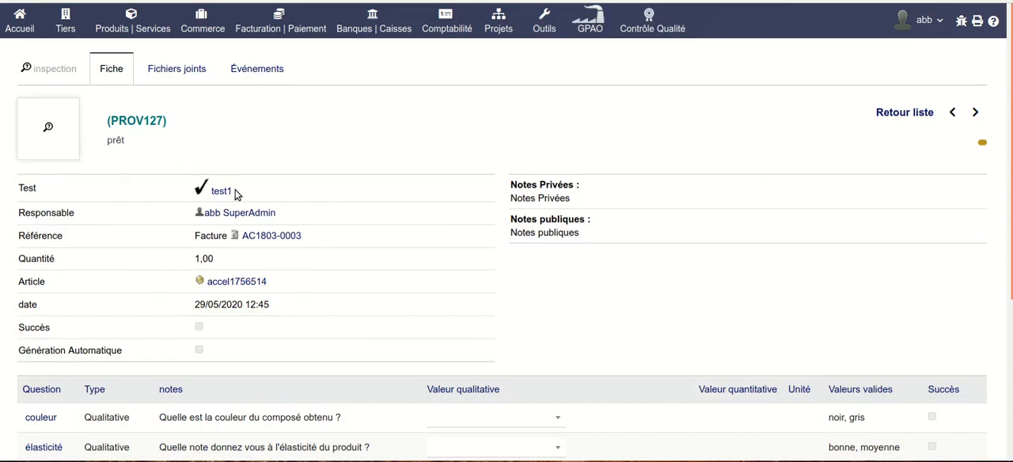
# Answer the inspection's questions with noir for couleur, bonne for élasticité and 1 m for longueur.
pyautogui.scroll(-3, 398, 219)
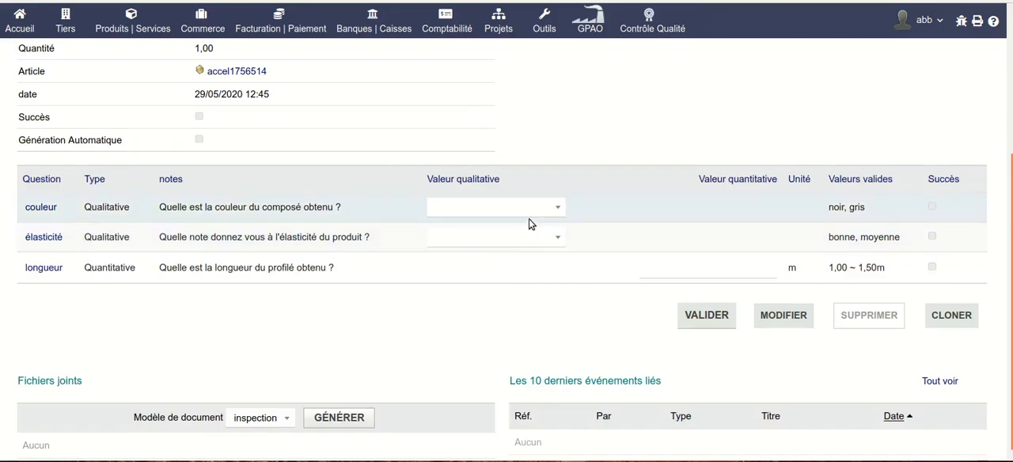
pyautogui.click(559, 209)
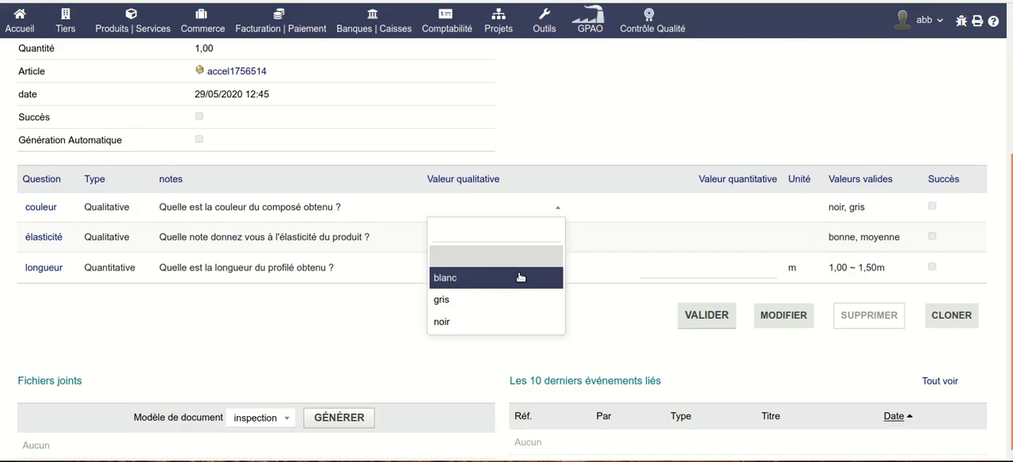
pyautogui.click(491, 320)
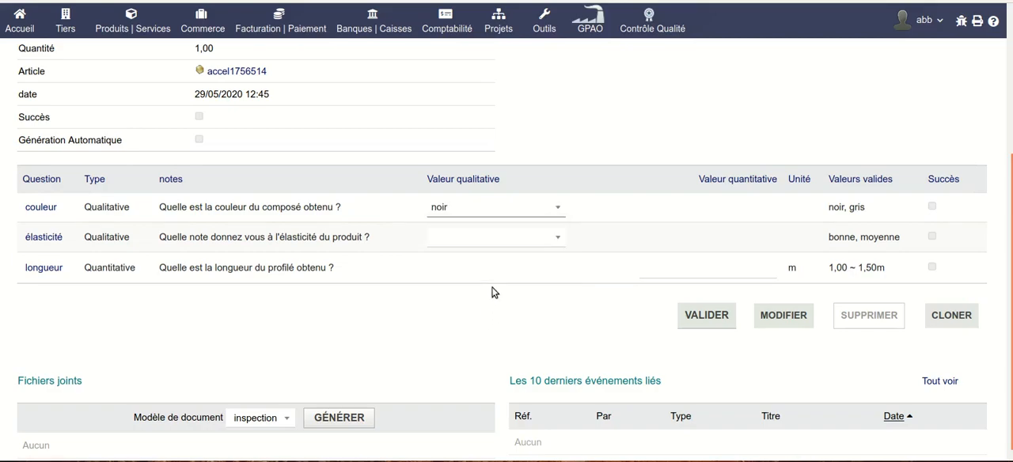
pyautogui.click(515, 236)
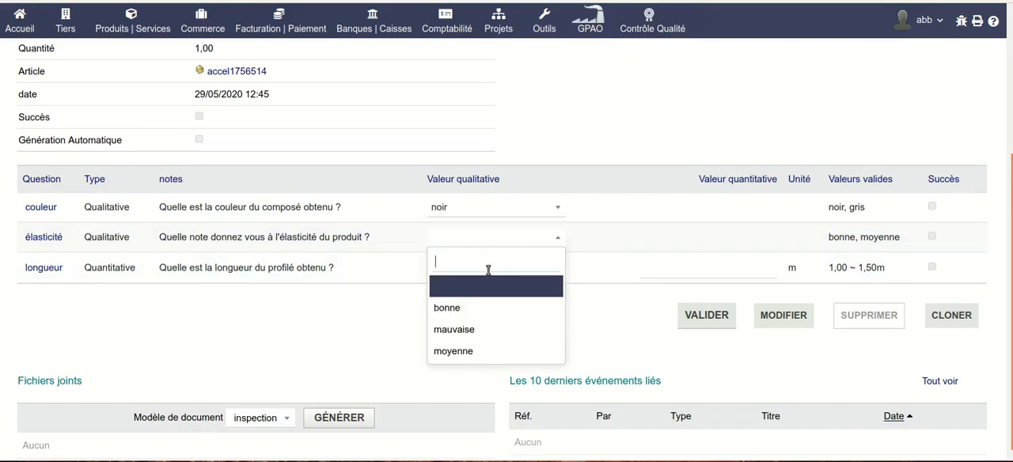
pyautogui.click(484, 308)
pyautogui.click(673, 268)
pyautogui.write('1')
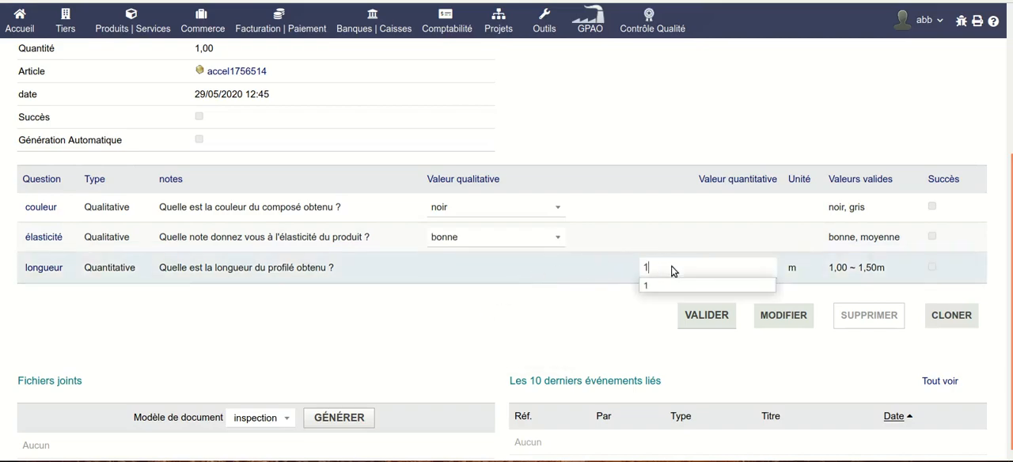
# Validate the inspection with success and review its recorded answers.
pyautogui.click(714, 317)
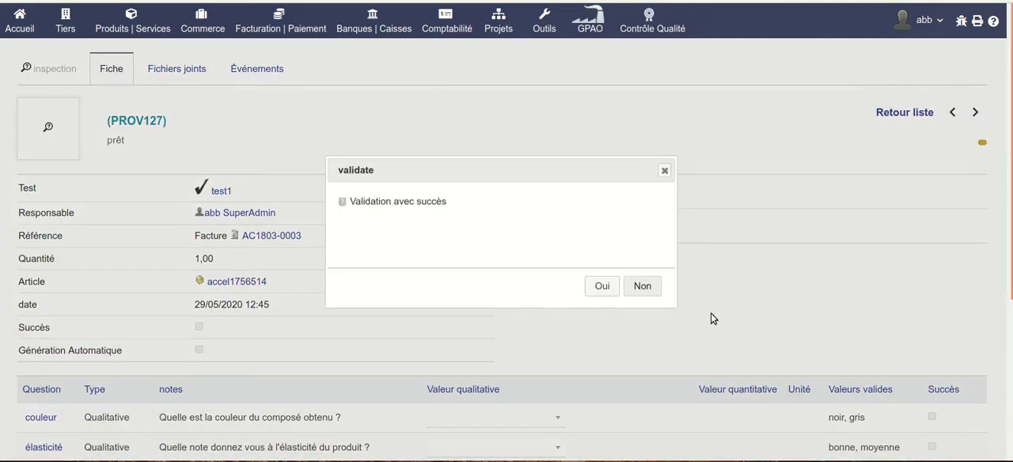
pyautogui.click(602, 286)
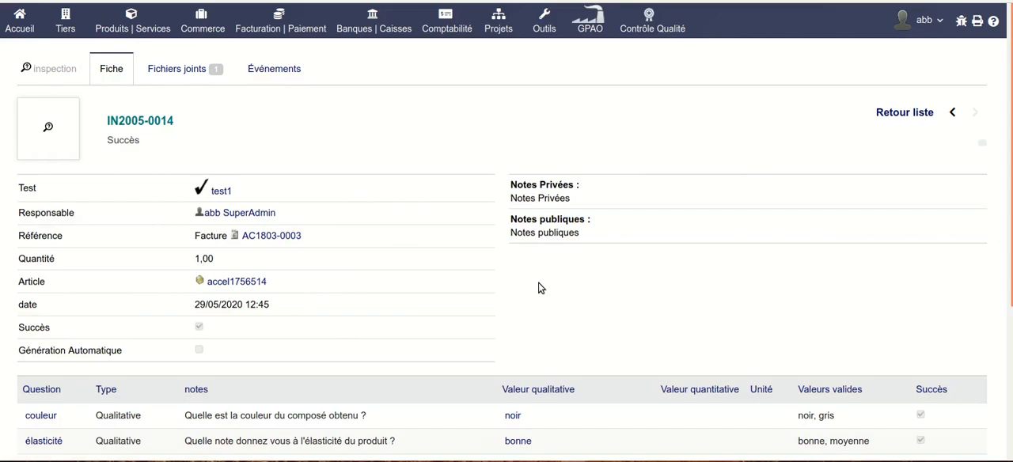
pyautogui.scroll(-2, 538, 288)
pyautogui.scroll(2, 538, 288)
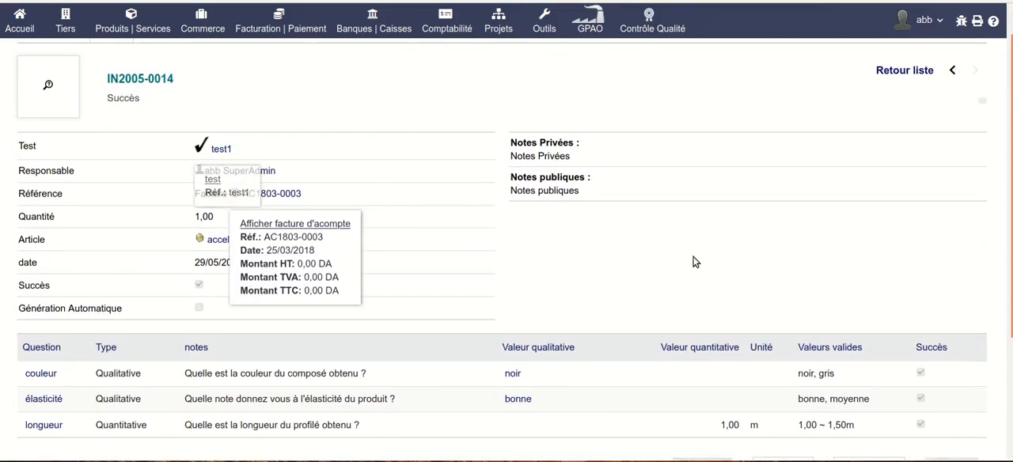
pyautogui.scroll(-1, 723, 261)
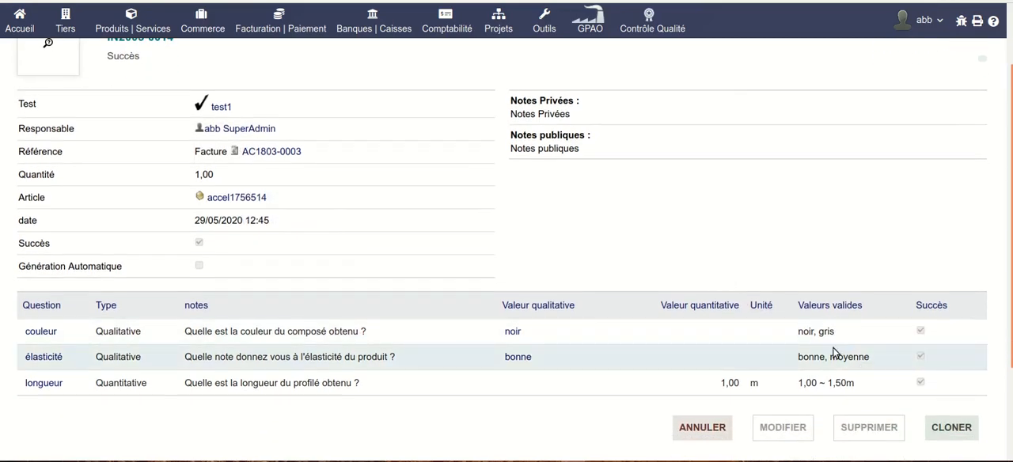
pyautogui.scroll(2, 622, 170)
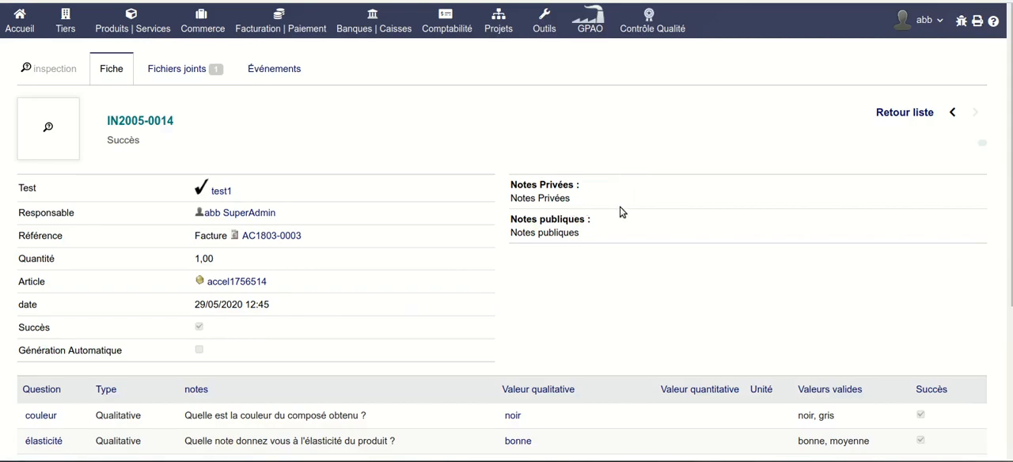
# Cancel the validated inspection and return it to draft.
pyautogui.scroll(-4, 1003, 199)
pyautogui.click(702, 343)
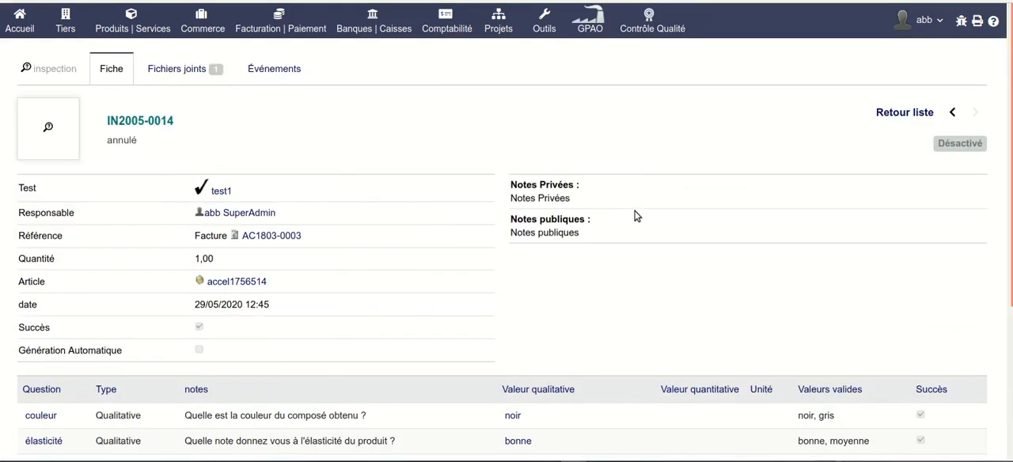
pyautogui.scroll(-4, 633, 215)
pyautogui.click(693, 345)
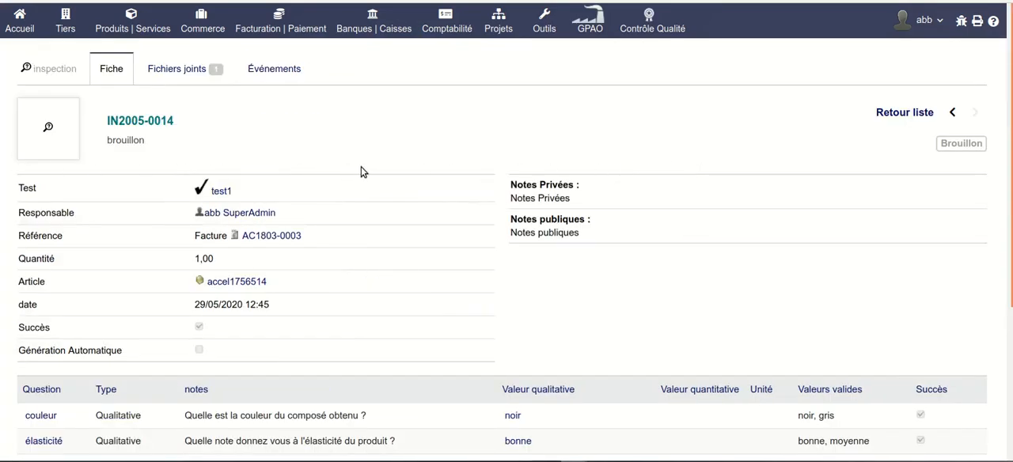
# Confirm the draft inspection again and change its couleur answer to blanc.
pyautogui.scroll(-4, 617, 276)
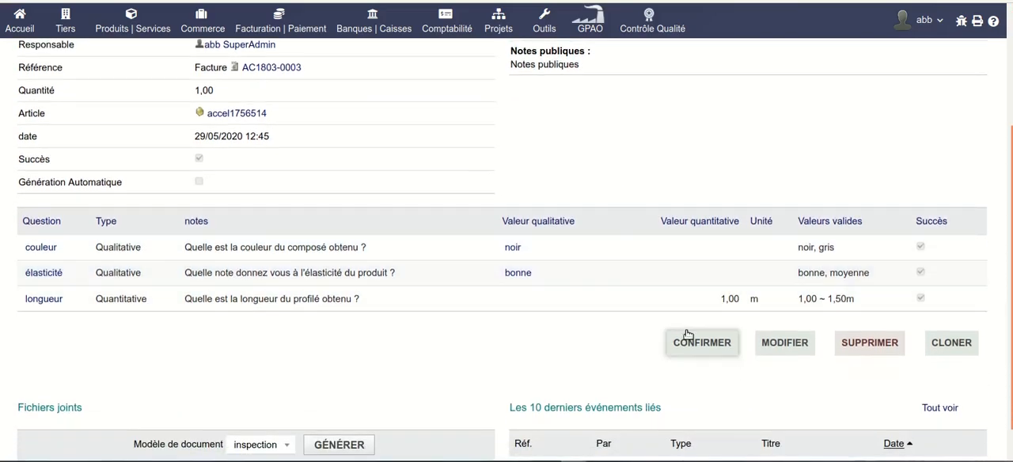
pyautogui.click(710, 349)
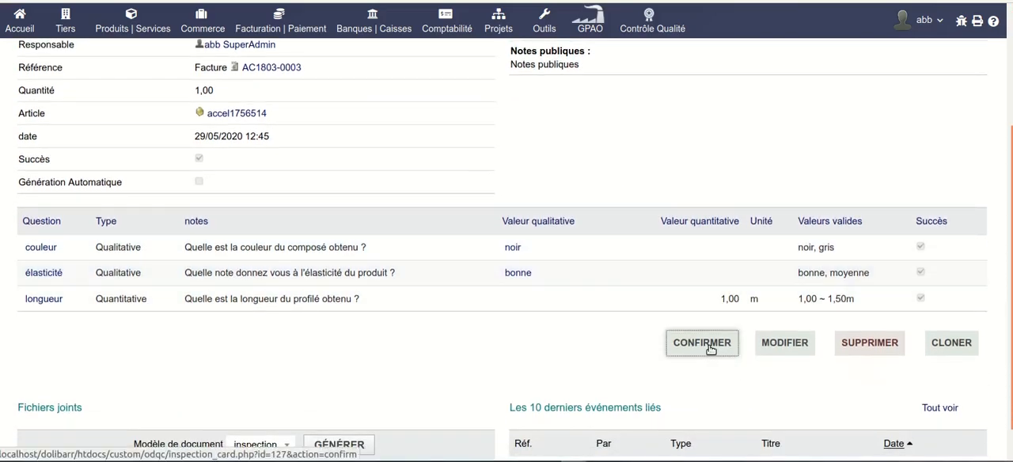
pyautogui.scroll(-3, 596, 296)
pyautogui.scroll(-2, 595, 297)
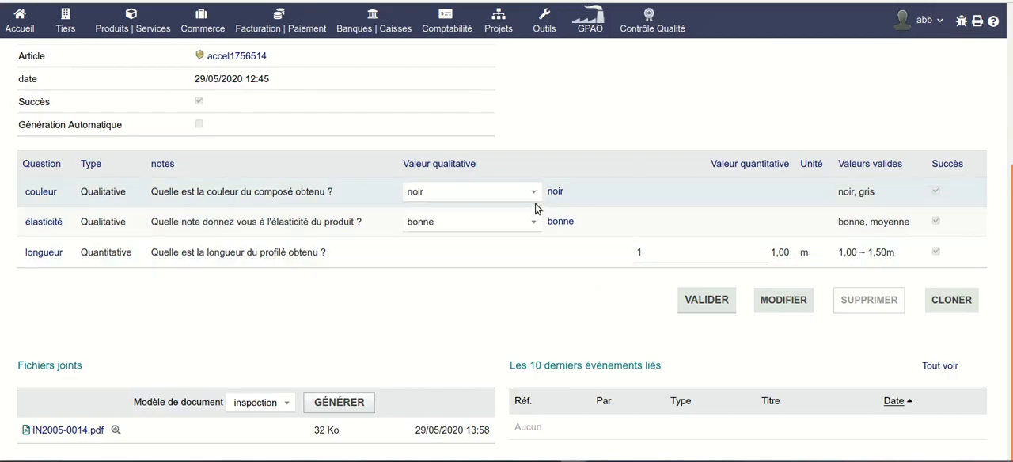
pyautogui.click(531, 193)
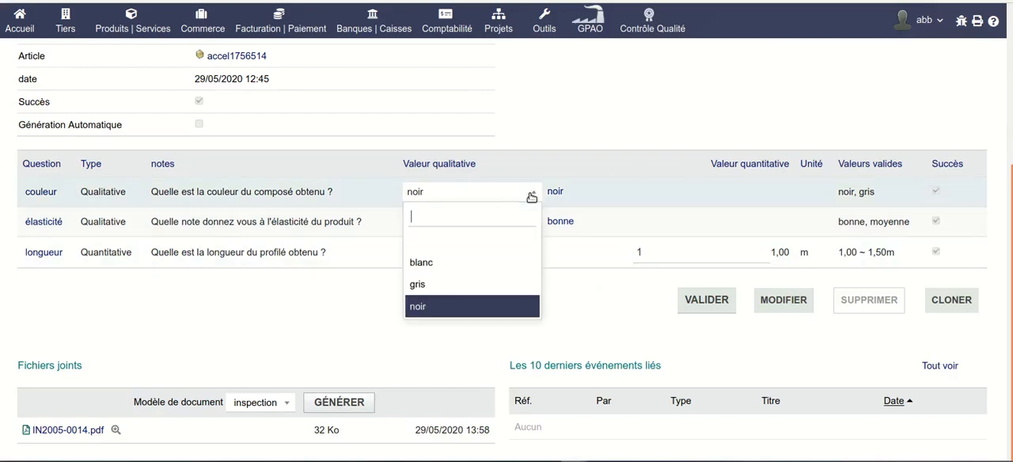
pyautogui.click(488, 265)
# Validate the inspection as failed with incorrect values and approve it.
pyautogui.click(709, 303)
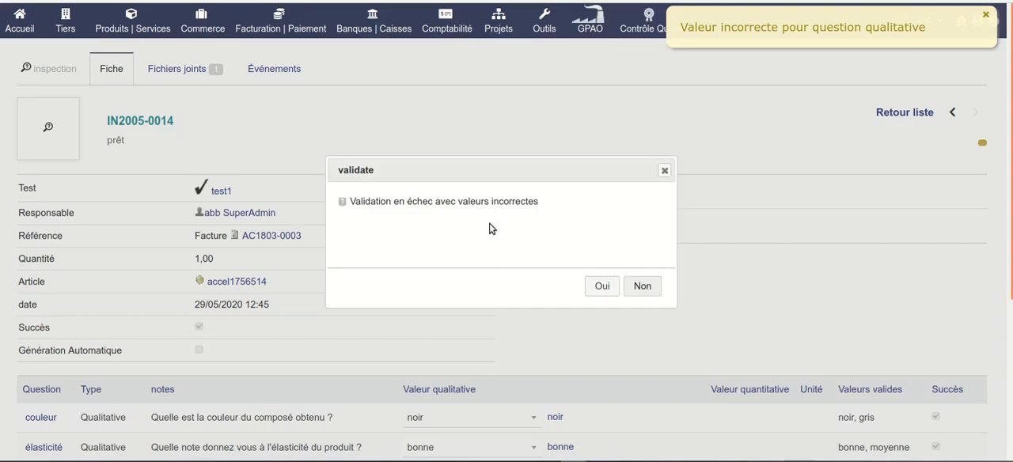
pyautogui.click(603, 289)
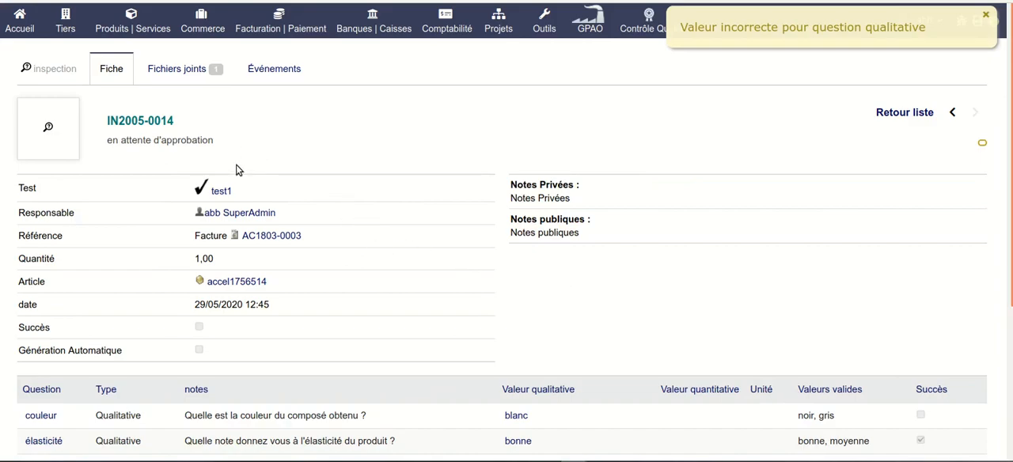
pyautogui.scroll(-2, 622, 228)
pyautogui.scroll(-1, 620, 230)
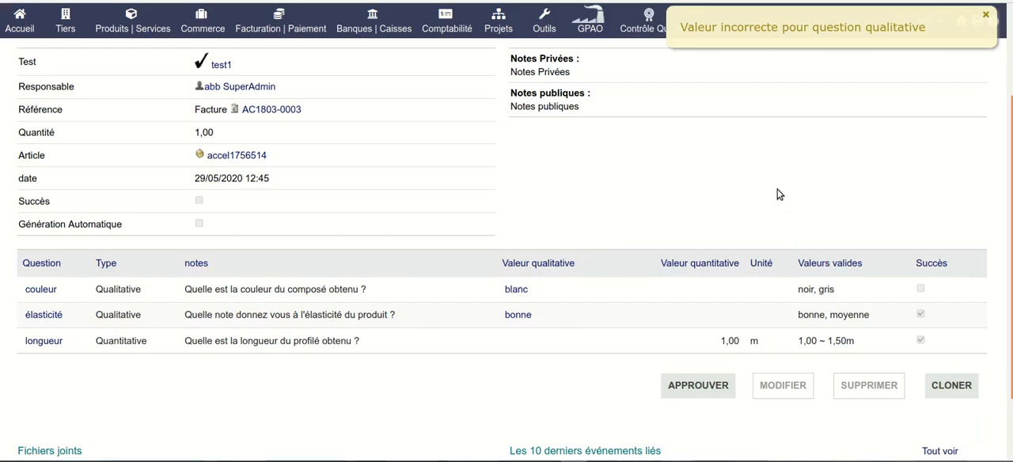
pyautogui.click(714, 386)
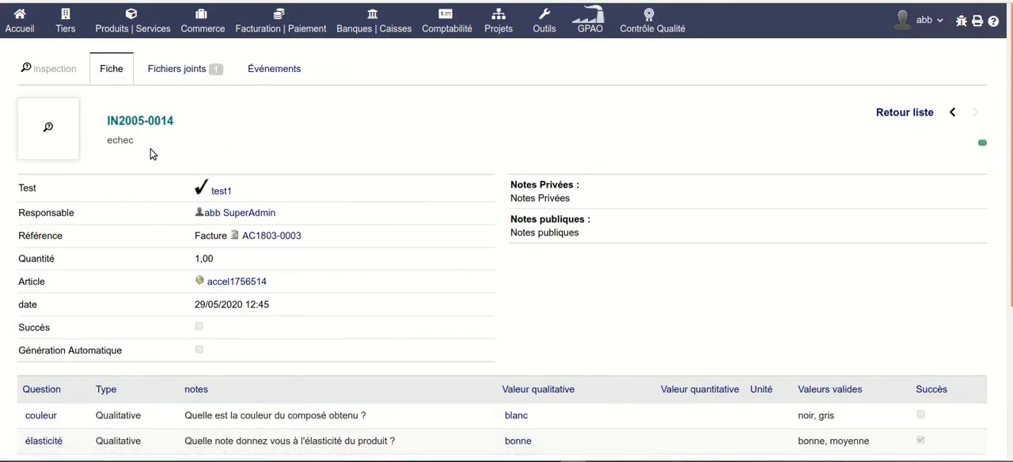
# Preview the inspection's attached PDF report and examine its result, public notes and question answers.
pyautogui.scroll(-1, 696, 257)
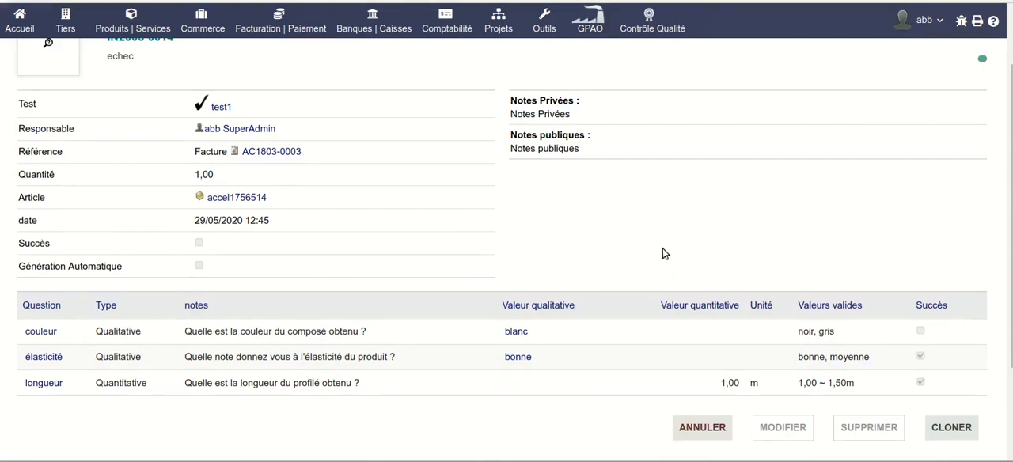
pyautogui.scroll(-2, 662, 253)
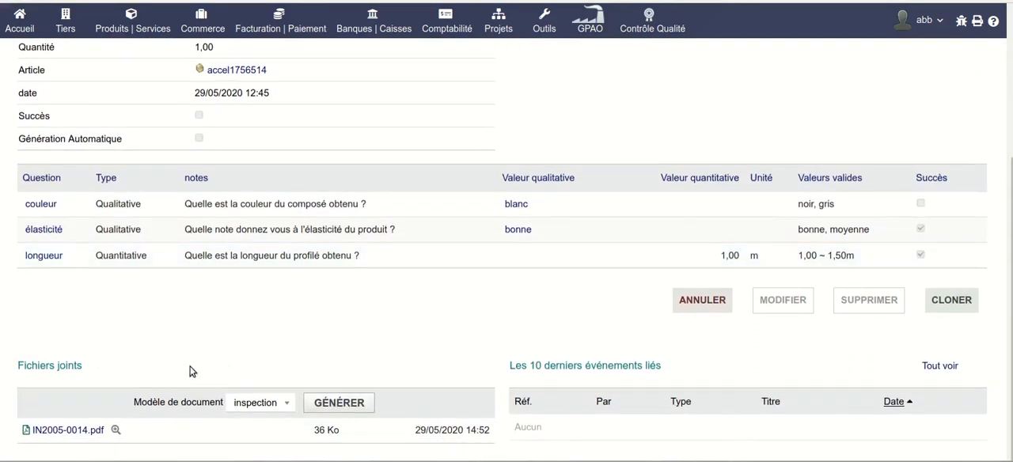
pyautogui.click(116, 431)
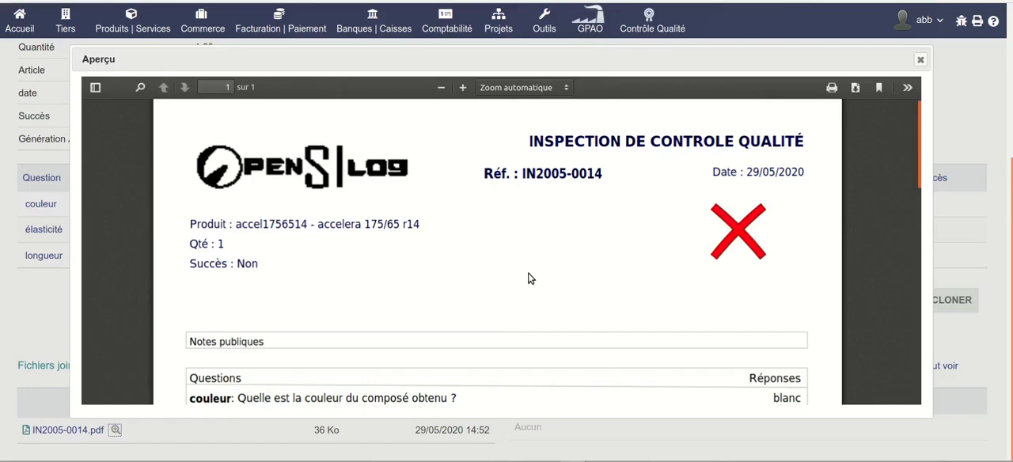
pyautogui.scroll(-2, 530, 279)
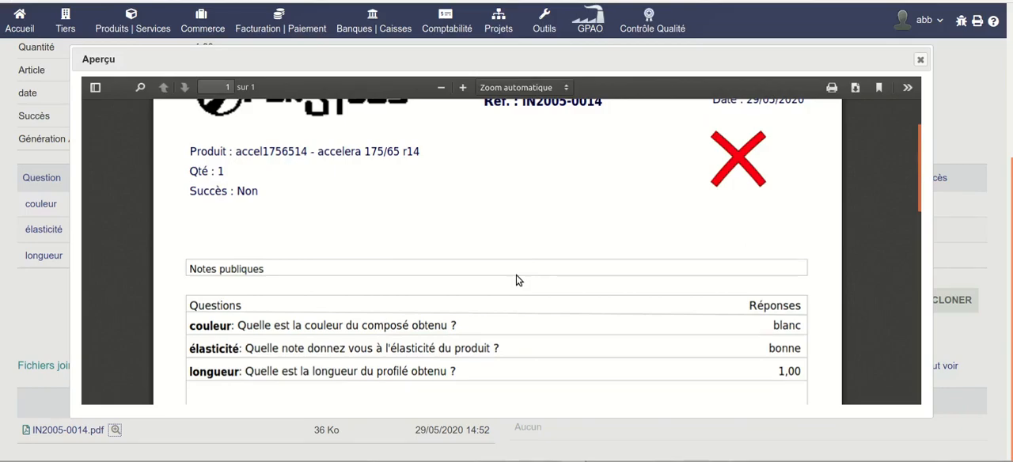
pyautogui.scroll(-1, 516, 276)
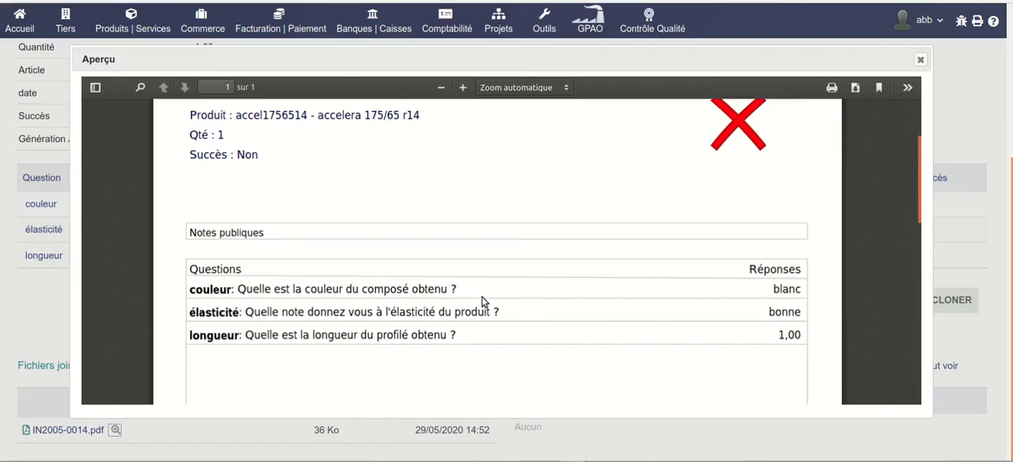
pyautogui.scroll(-4, 483, 299)
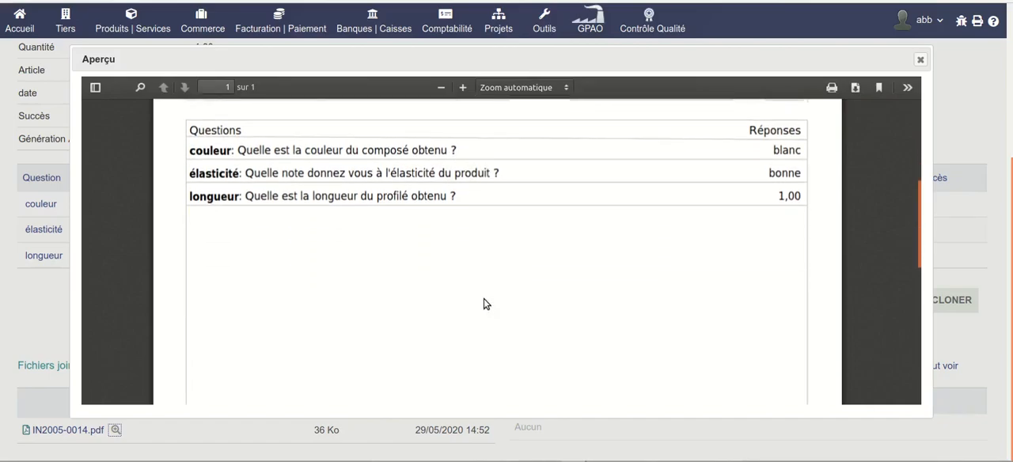
pyautogui.scroll(2, 485, 304)
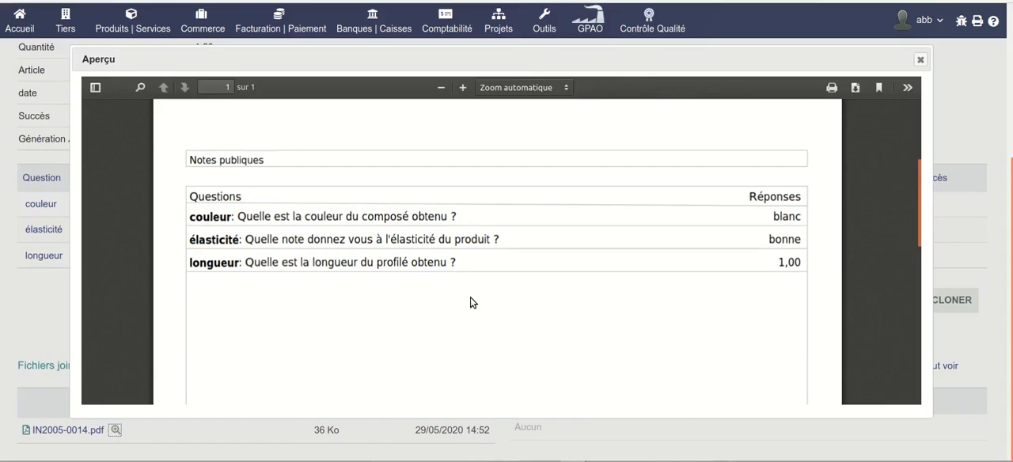
pyautogui.click(920, 60)
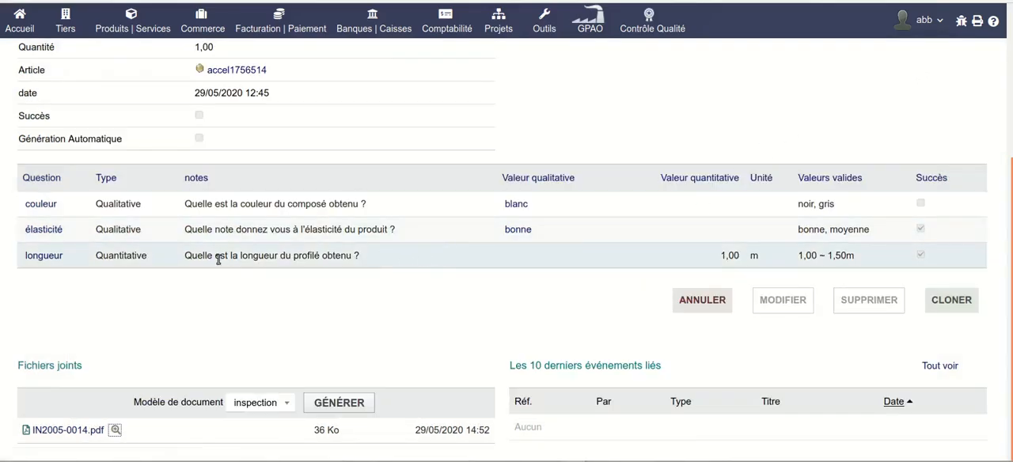
# Attach the file barre.jpeg to the inspection's couleur line.
pyautogui.click(42, 204)
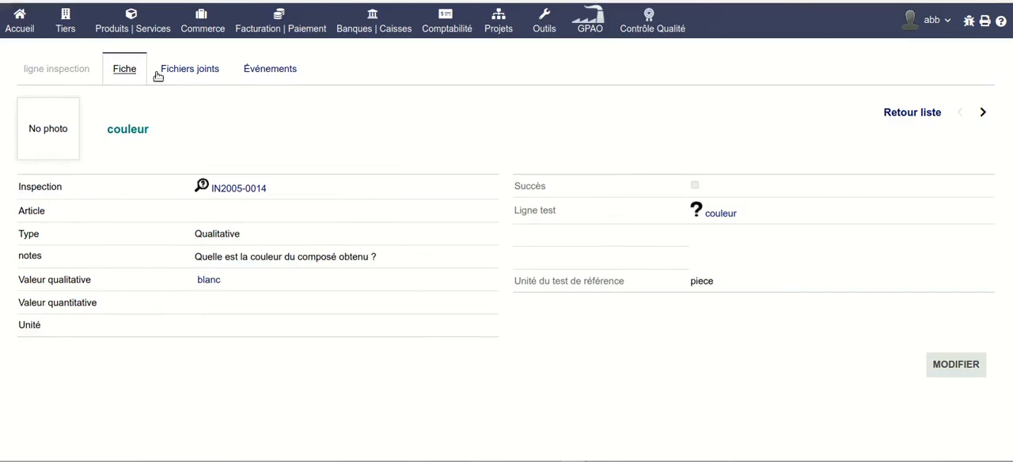
pyautogui.click(193, 73)
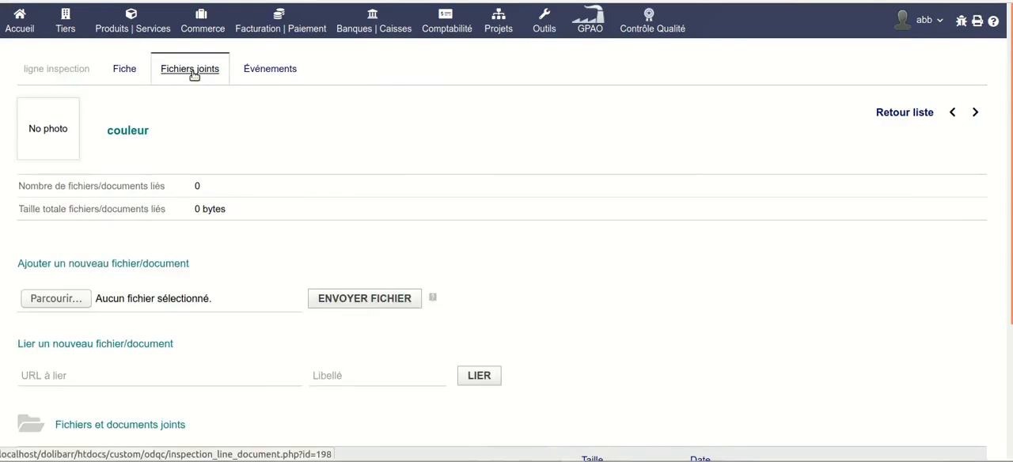
pyautogui.click(81, 300)
pyautogui.click(256, 206)
pyautogui.doubleClick(255, 206)
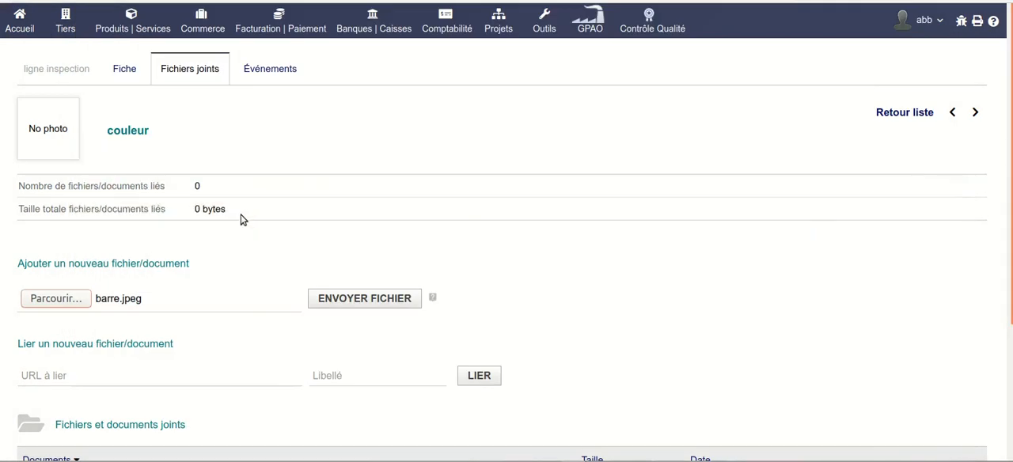
pyautogui.click(362, 304)
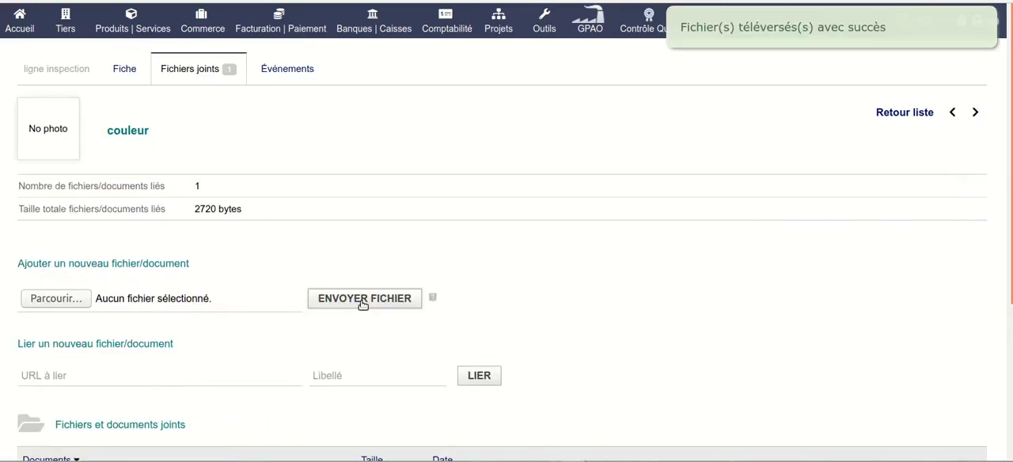
# Return from the couleur line to its inspection and regenerate the PDF with the inspection document model.
pyautogui.click(127, 70)
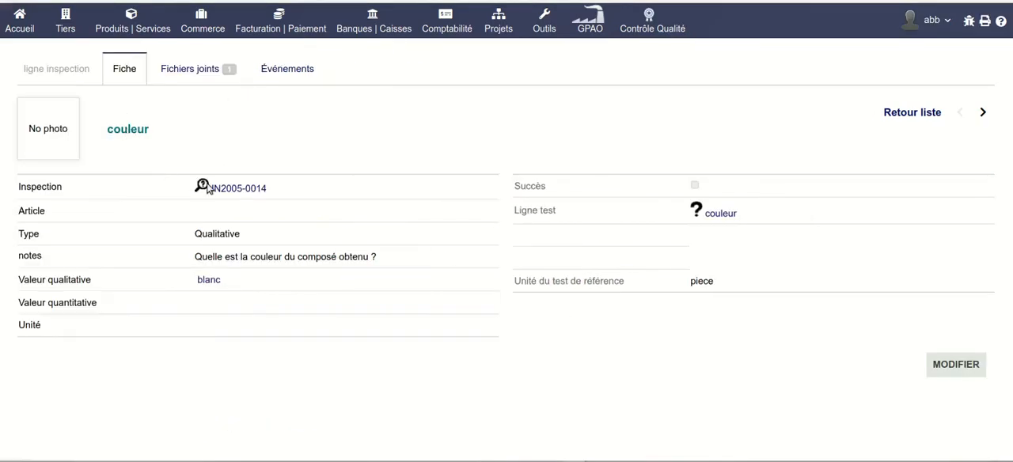
pyautogui.click(245, 189)
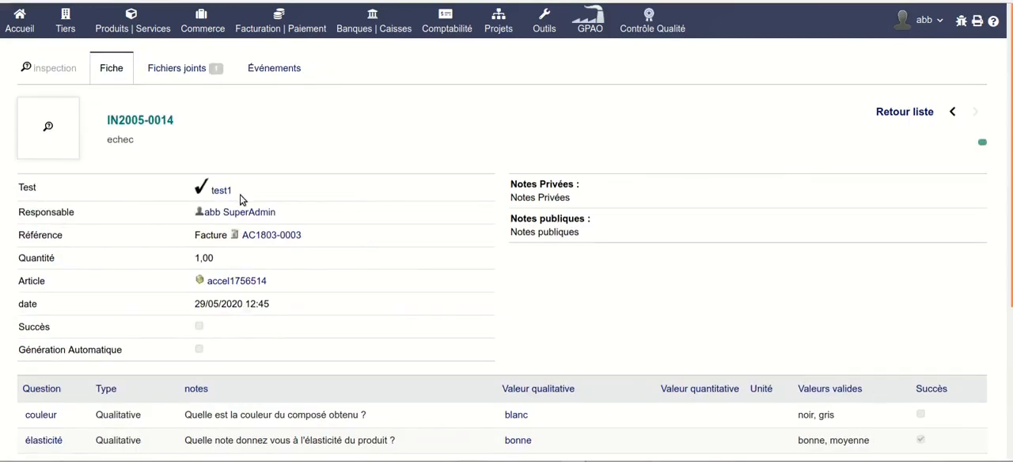
pyautogui.scroll(-3, 243, 210)
pyautogui.scroll(-1, 243, 210)
pyautogui.click(348, 404)
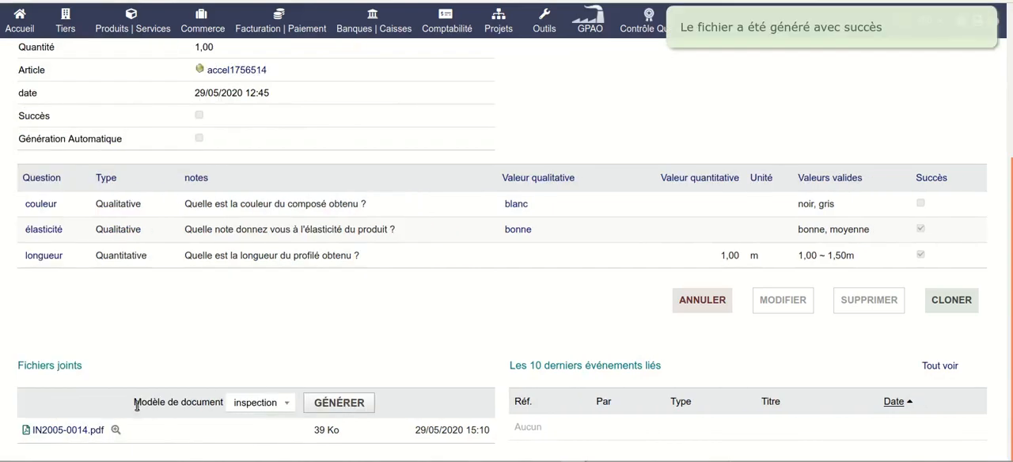
# Preview the regenerated inspection PDF and check the image and answer under the couleur question, plus the remaining answers.
pyautogui.click(117, 431)
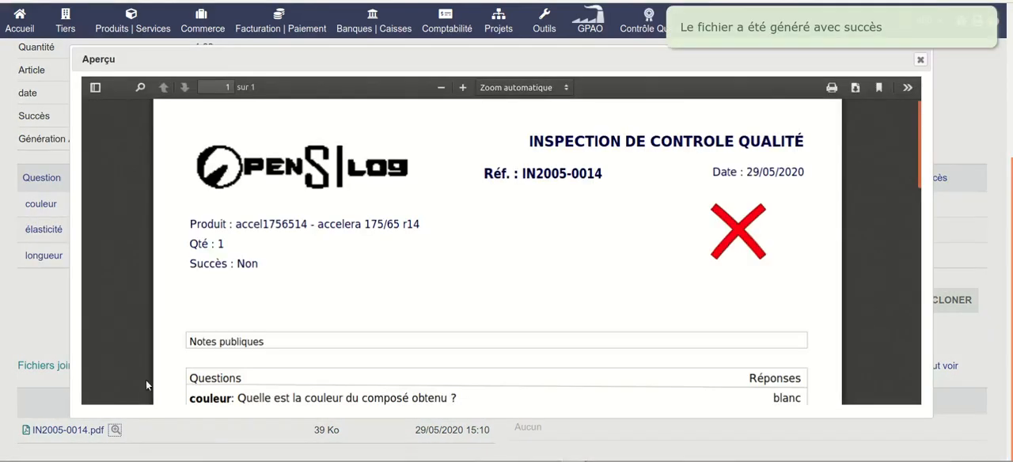
pyautogui.scroll(-4, 481, 293)
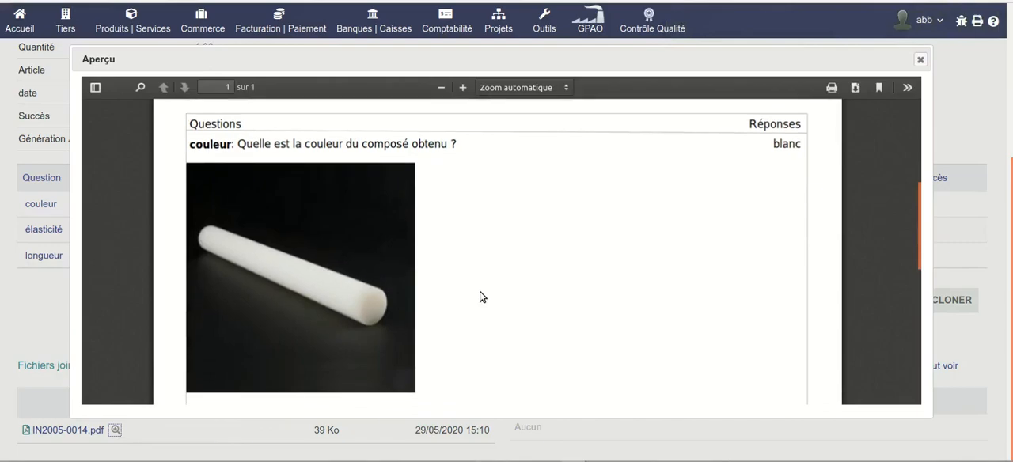
pyautogui.scroll(-1, 481, 296)
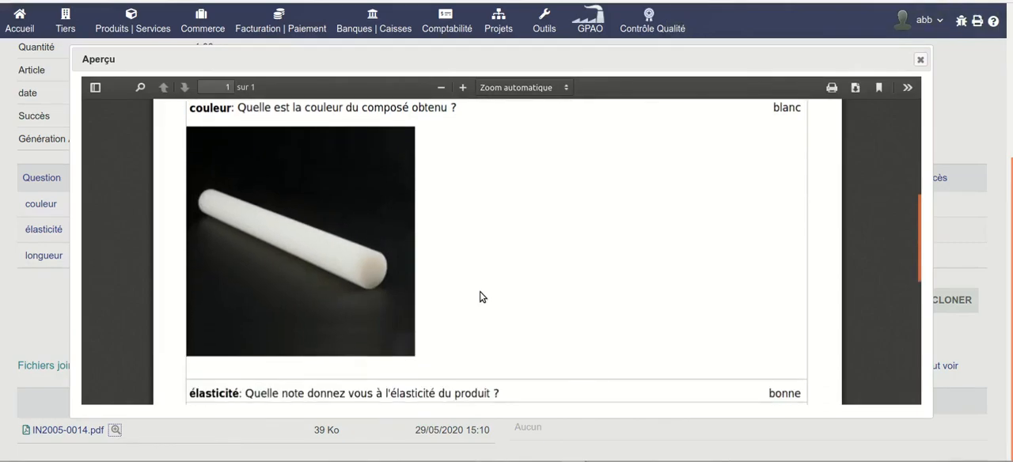
pyautogui.scroll(-1, 481, 297)
pyautogui.scroll(-4, 480, 296)
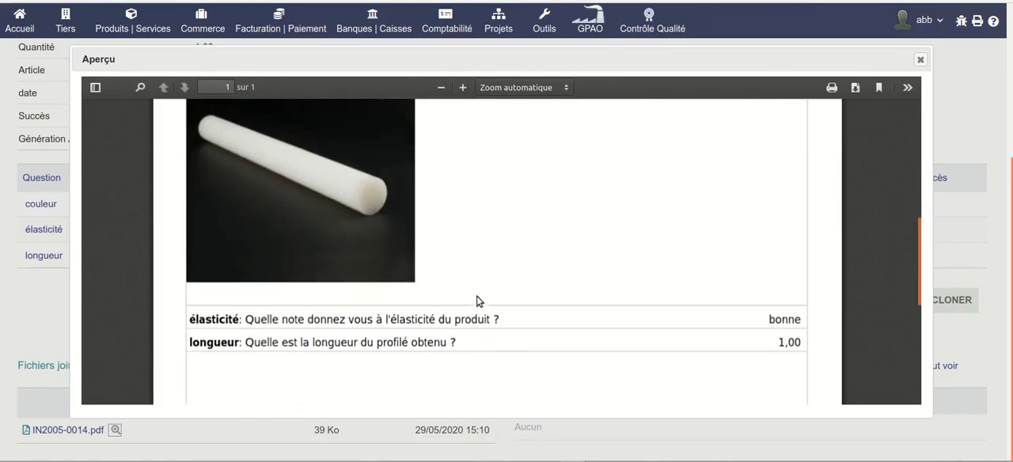
pyautogui.scroll(5, 477, 299)
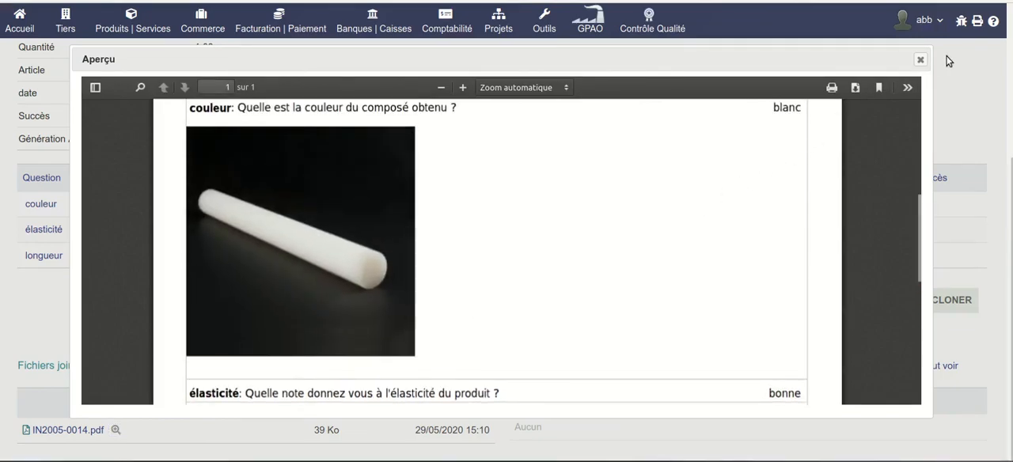
pyautogui.click(920, 61)
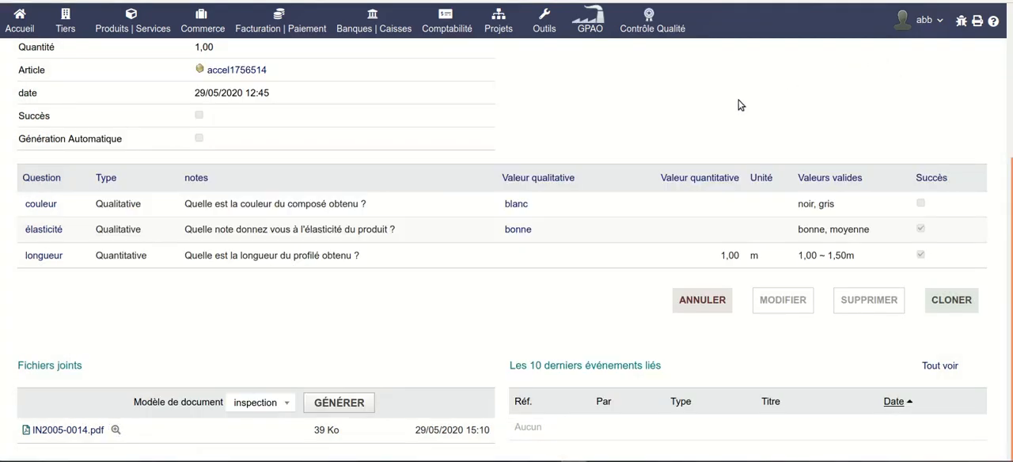
pyautogui.scroll(1, 637, 107)
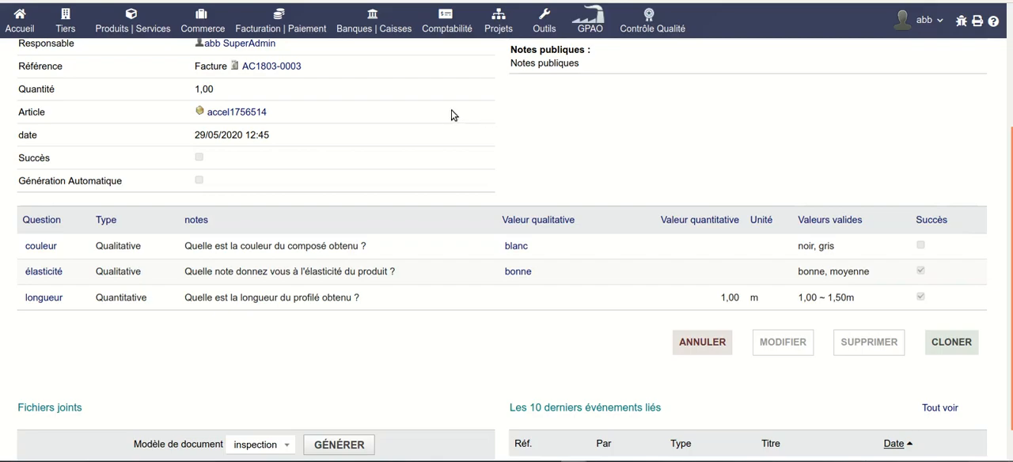
# From the supplier orders list, open the receptions of the order with status Commandé dated 13/03/2020.
pyautogui.moveTo(204, 29)
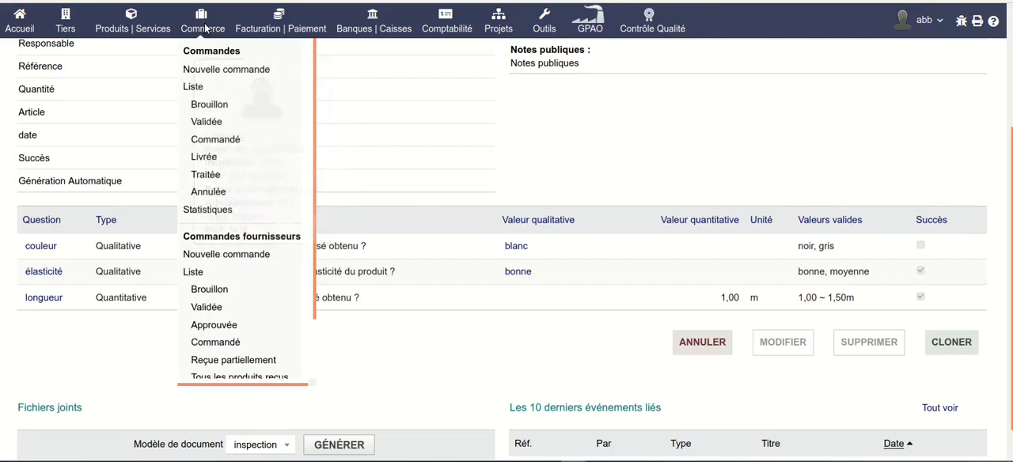
pyautogui.click(194, 274)
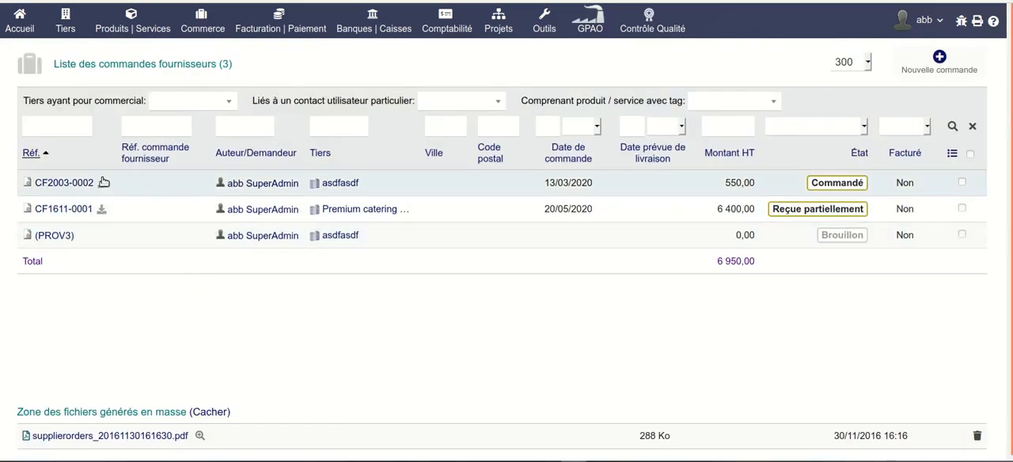
pyautogui.click(68, 183)
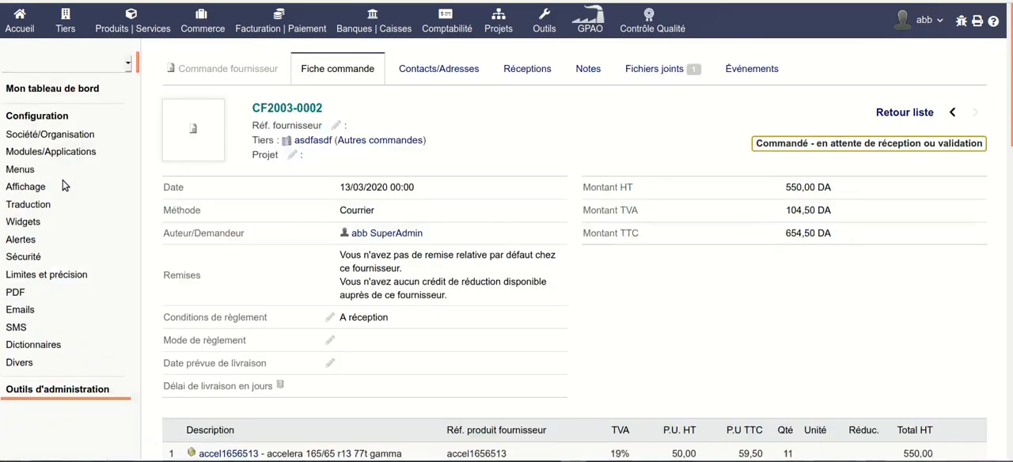
pyautogui.click(382, 71)
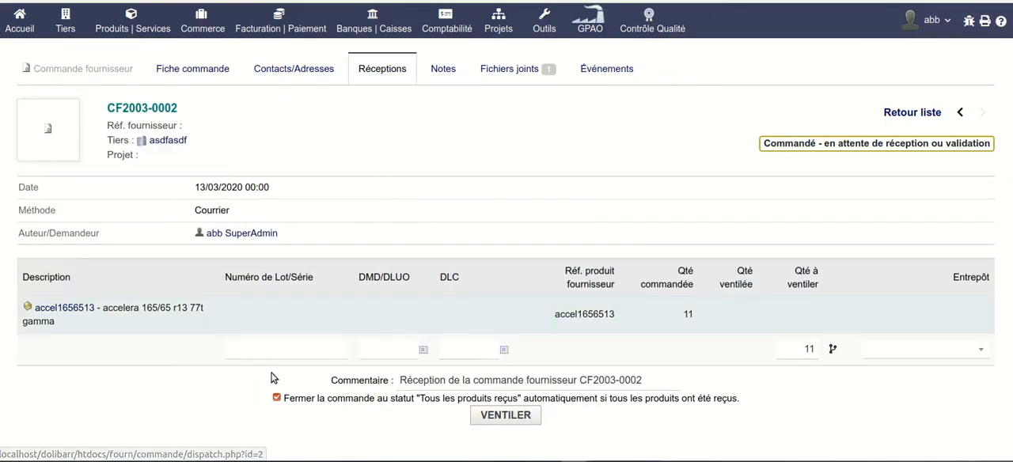
# Dispatch the accel1656513 line of the supplier order into warehouse e1 under lot number 000000.
pyautogui.click(276, 348)
pyautogui.click(265, 366)
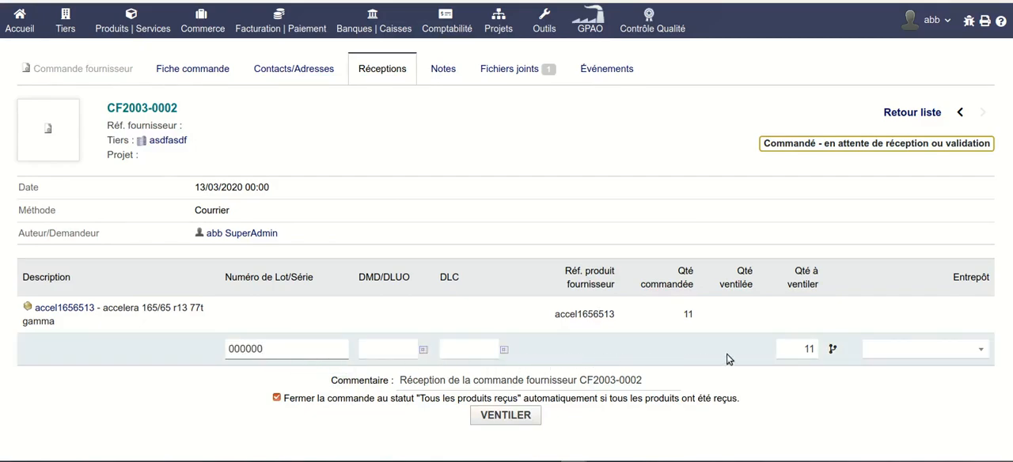
pyautogui.click(880, 353)
pyautogui.click(900, 203)
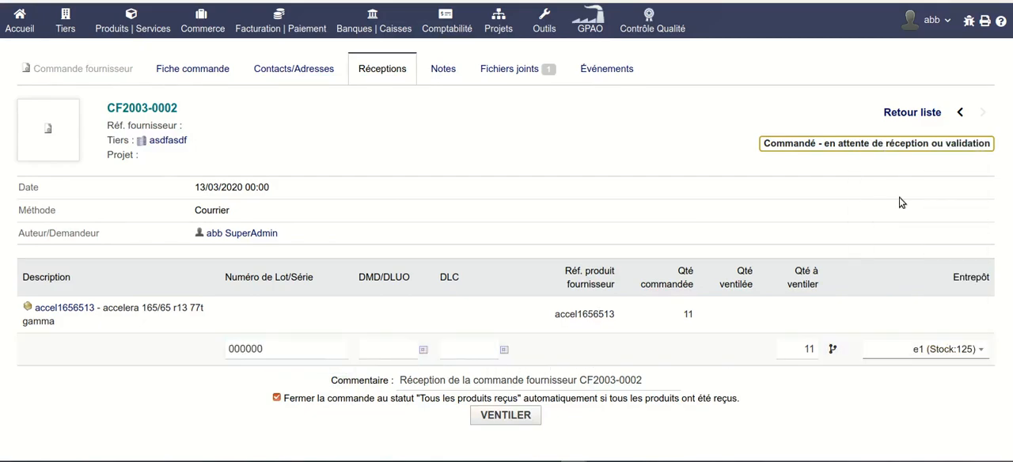
pyautogui.click(509, 415)
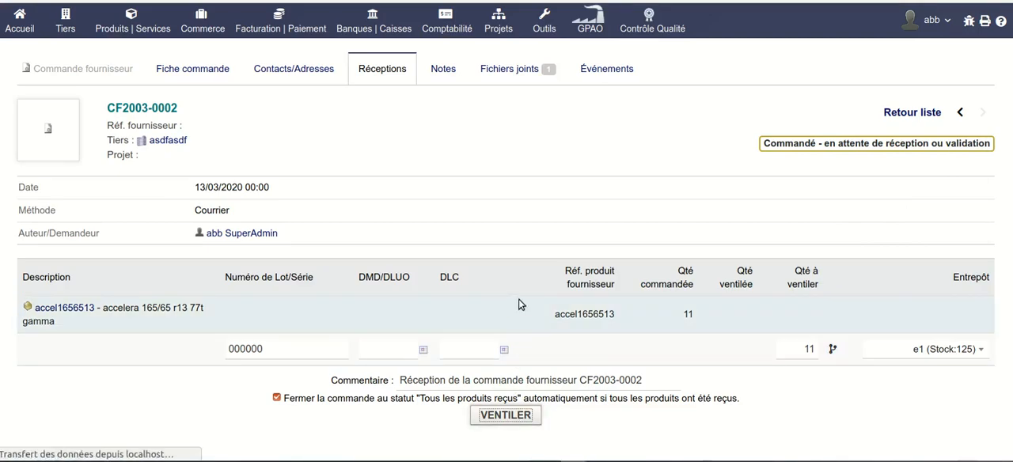
pyautogui.scroll(-2, 519, 300)
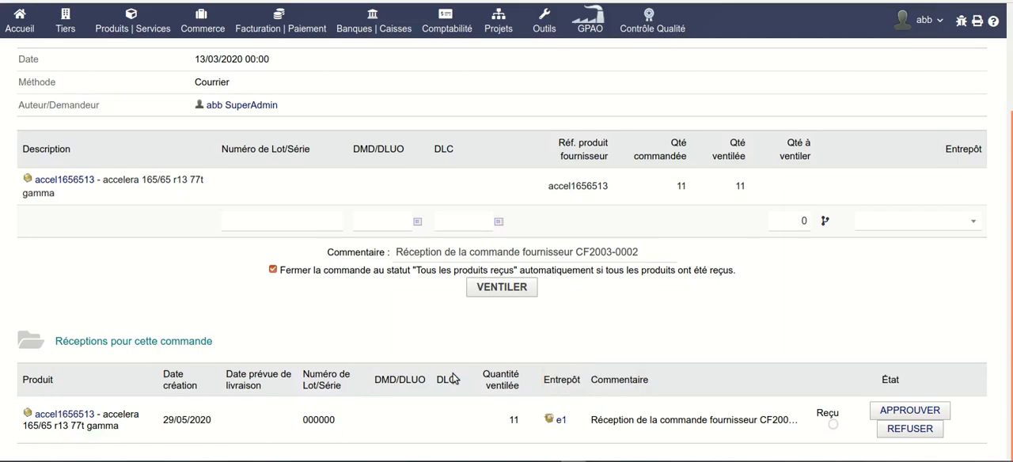
# Return to the supplier order's card and open the quality-control inspection among its linked objects.
pyautogui.scroll(3, 451, 379)
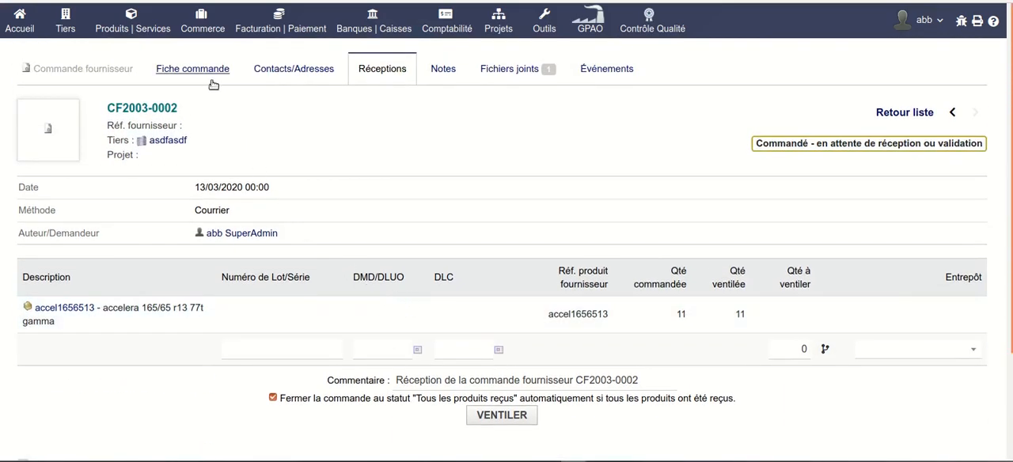
pyautogui.click(207, 69)
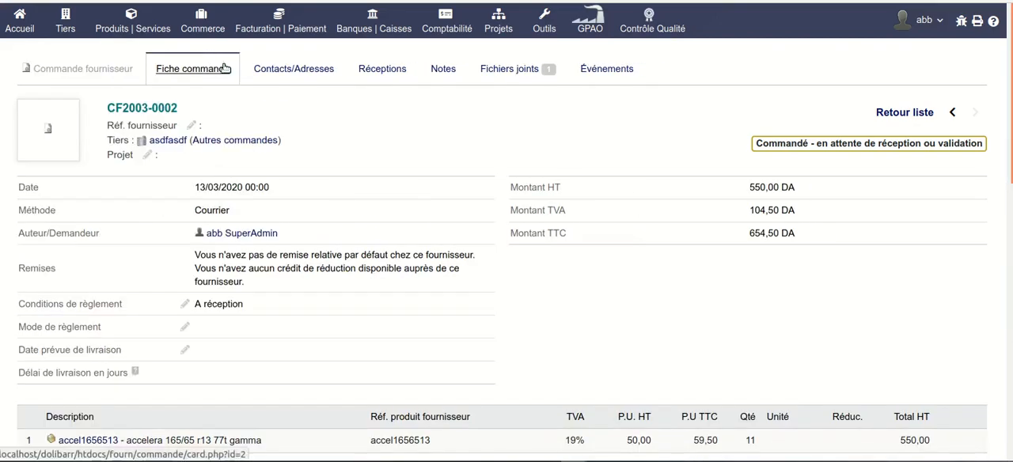
pyautogui.scroll(-5, 549, 212)
pyautogui.scroll(-2, 550, 212)
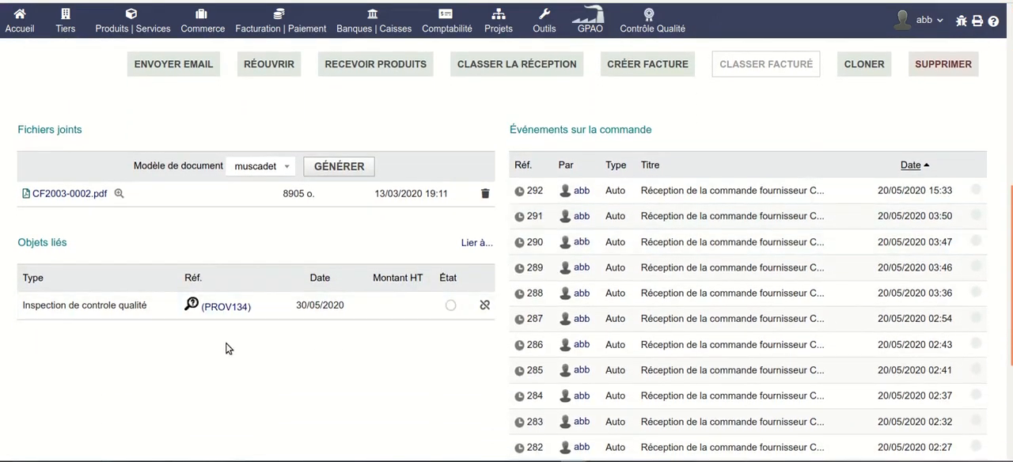
pyautogui.moveTo(234, 304)
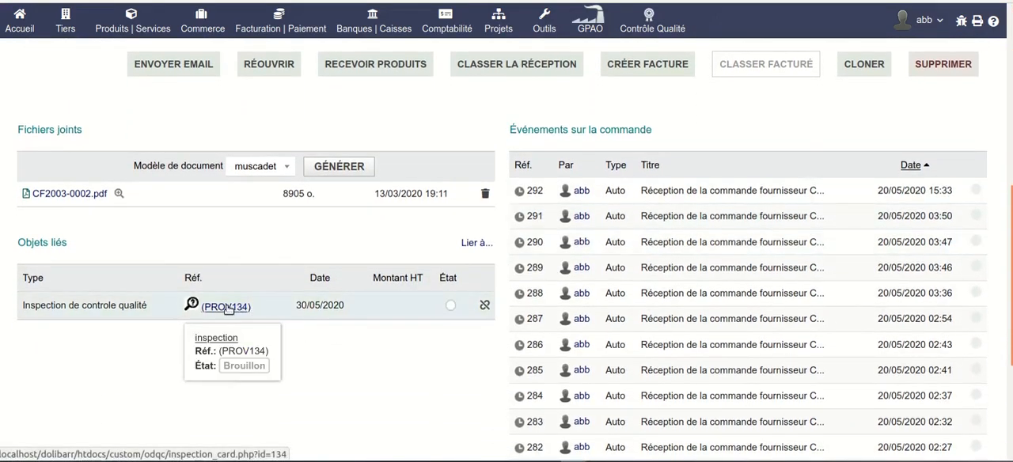
pyautogui.click(228, 307)
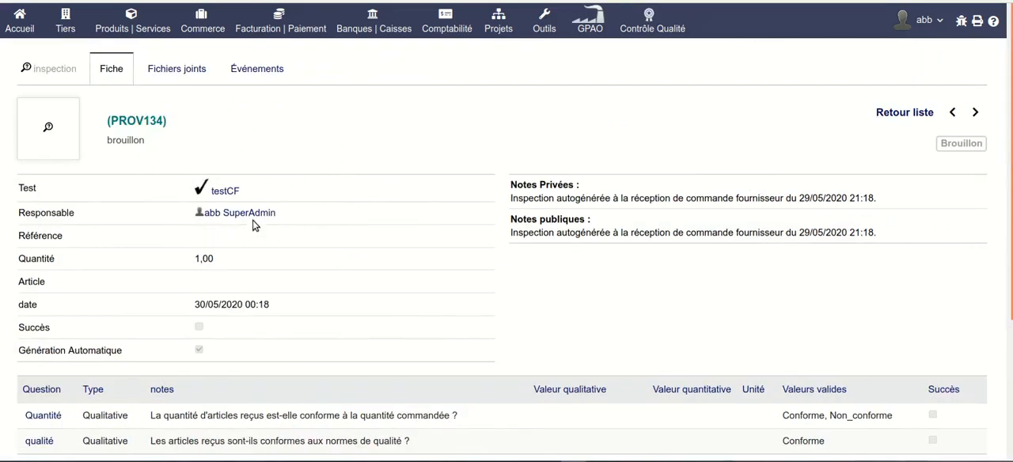
# Examine the linked inspection's test, private and public notes, automatic generation setting and questions.
pyautogui.moveTo(229, 202)
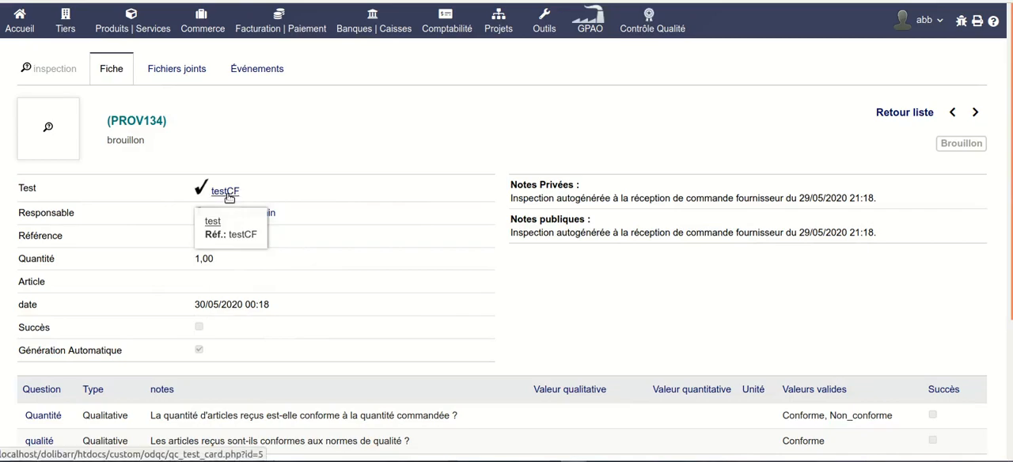
pyautogui.scroll(-2, 343, 213)
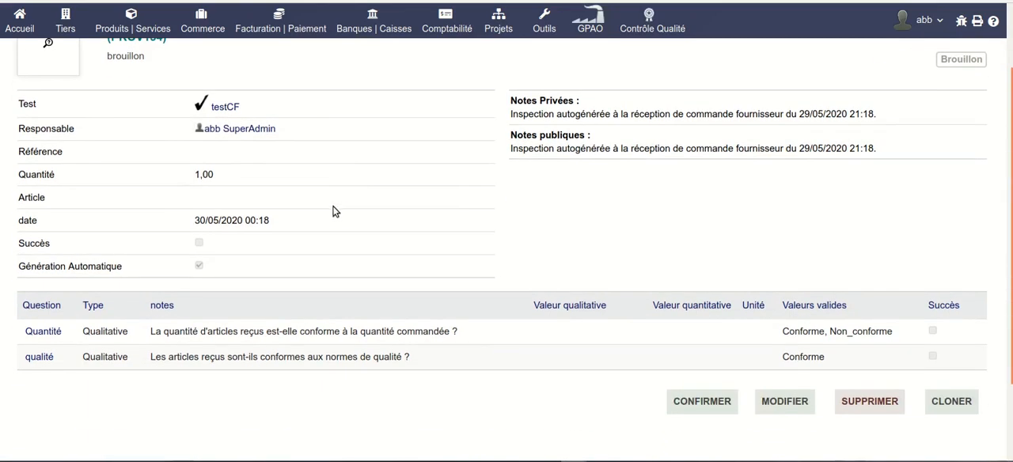
pyautogui.scroll(2, 400, 206)
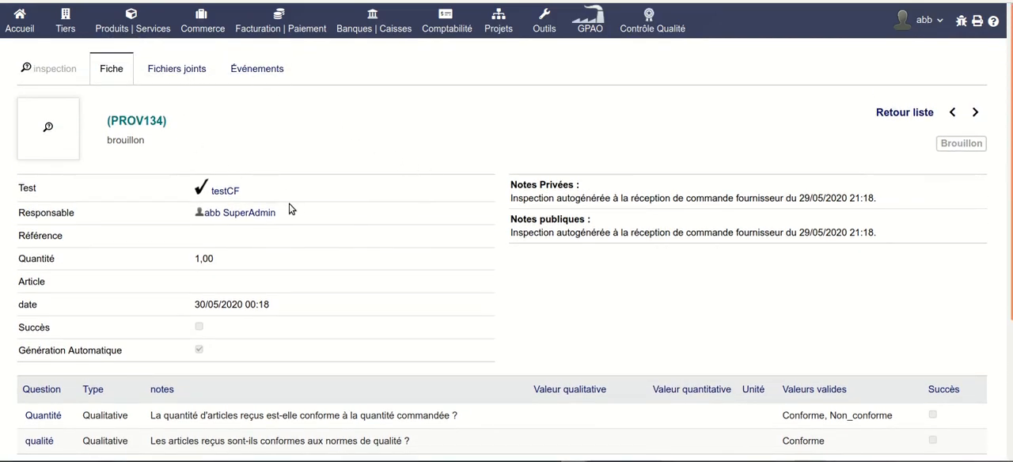
pyautogui.scroll(-4, 300, 192)
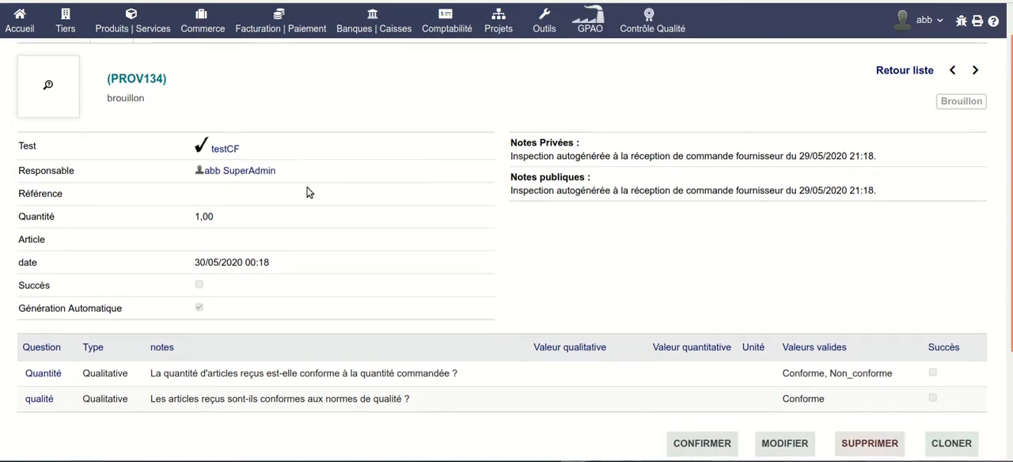
pyautogui.scroll(1, 380, 189)
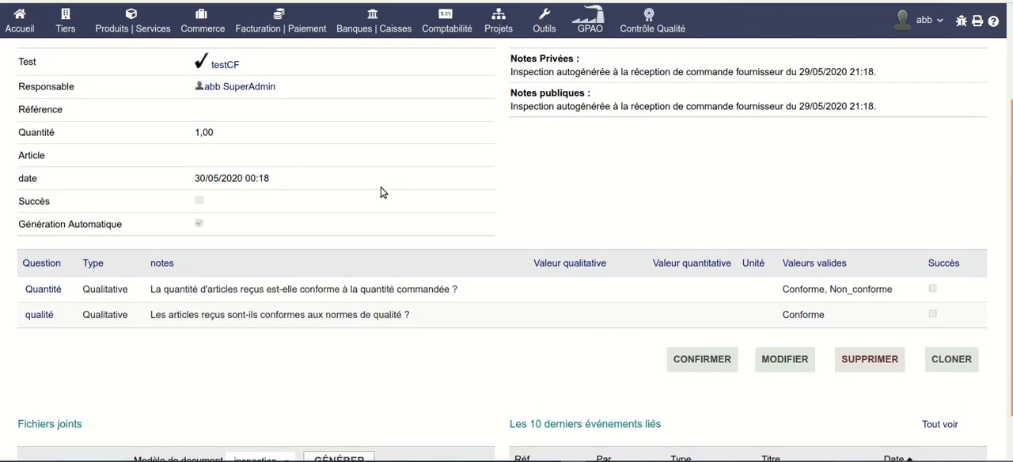